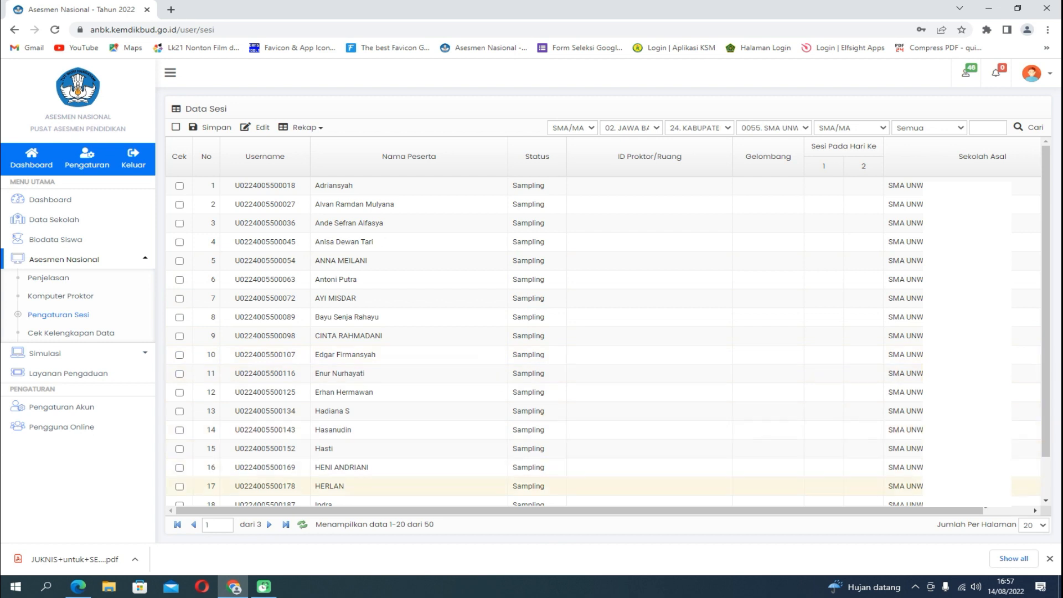
Set the session data table to show 50 participants per page
{"action": "left_click", "coordinate": [1033, 525]}
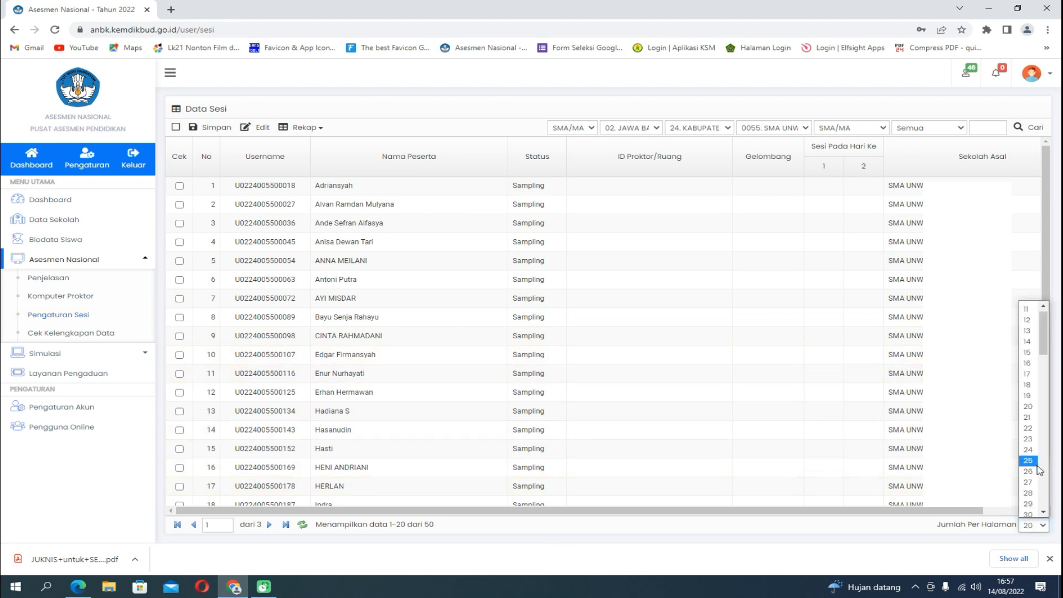
{"action": "scroll", "coordinate": [1045, 462], "scroll_direction": "down", "scroll_amount": 10}
{"action": "scroll", "coordinate": [1043, 463], "scroll_direction": "up", "scroll_amount": 4}
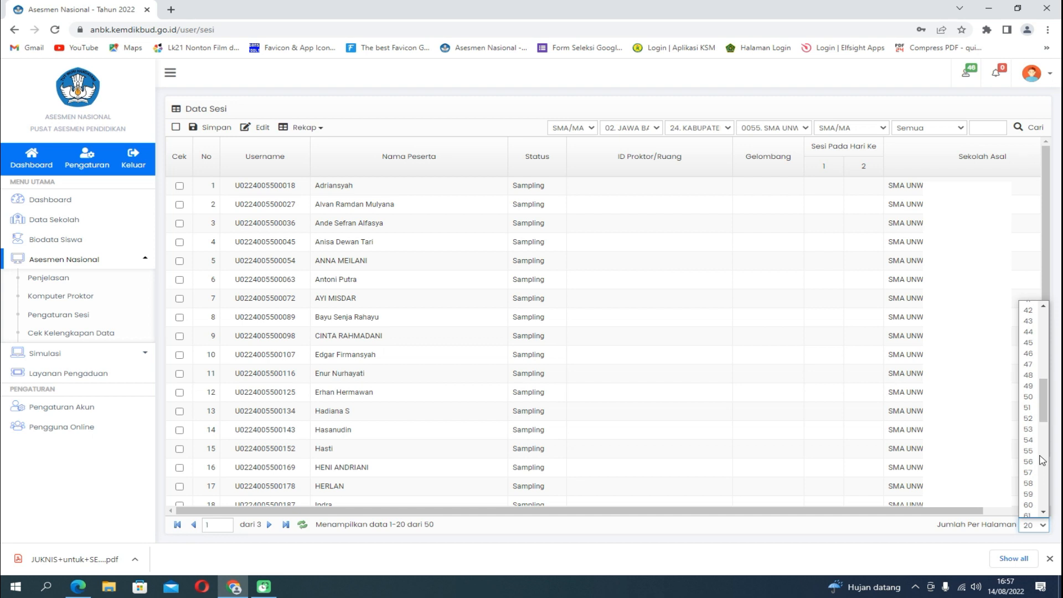
{"action": "left_click", "coordinate": [1029, 397]}
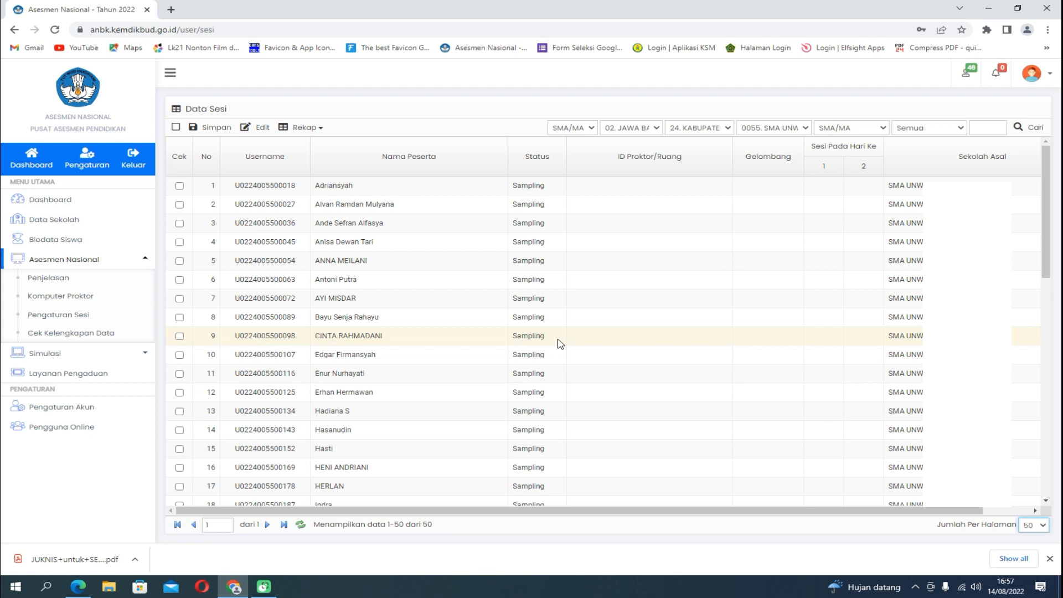
Examine the full participant list, comparing the rows with Sampling status against those with Cadangan status
{"action": "scroll", "coordinate": [561, 344], "scroll_direction": "down", "scroll_amount": 10}
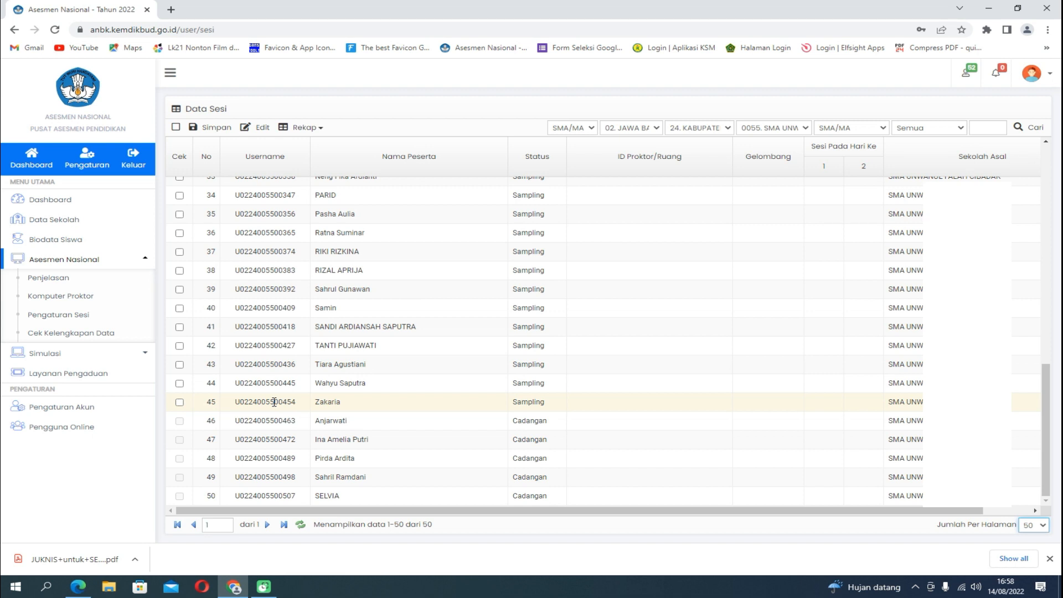
{"action": "scroll", "coordinate": [274, 402], "scroll_direction": "up", "scroll_amount": 7}
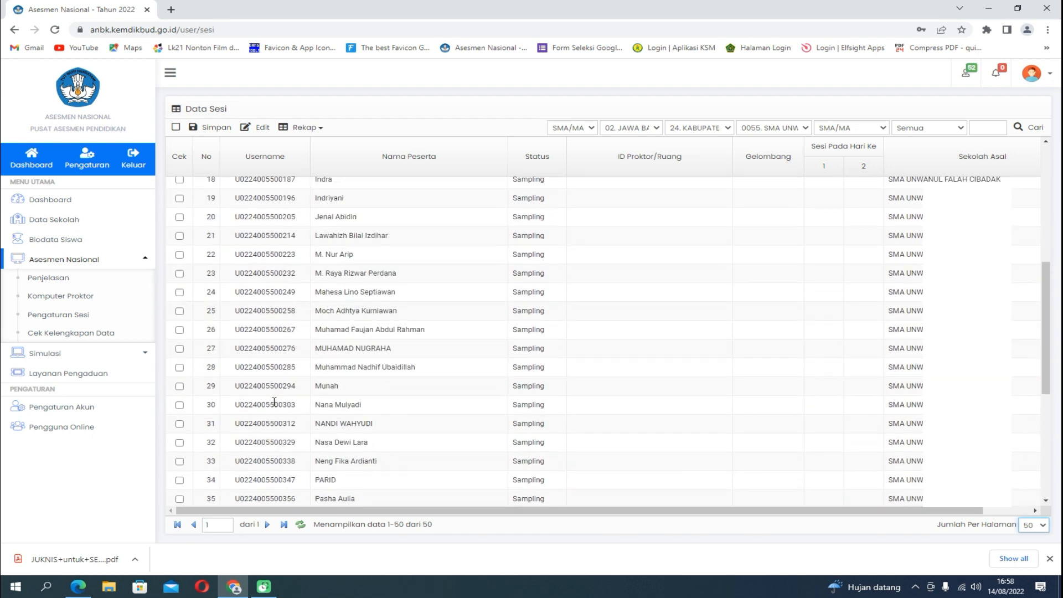
{"action": "scroll", "coordinate": [274, 402], "scroll_direction": "up", "scroll_amount": 4}
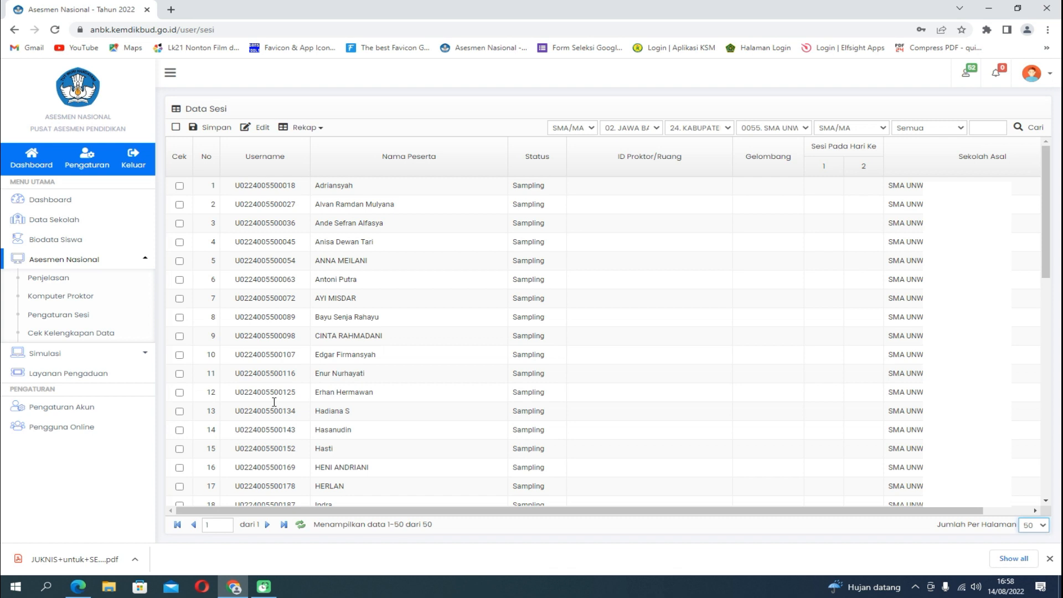
{"action": "scroll", "coordinate": [274, 403], "scroll_direction": "down", "scroll_amount": 9}
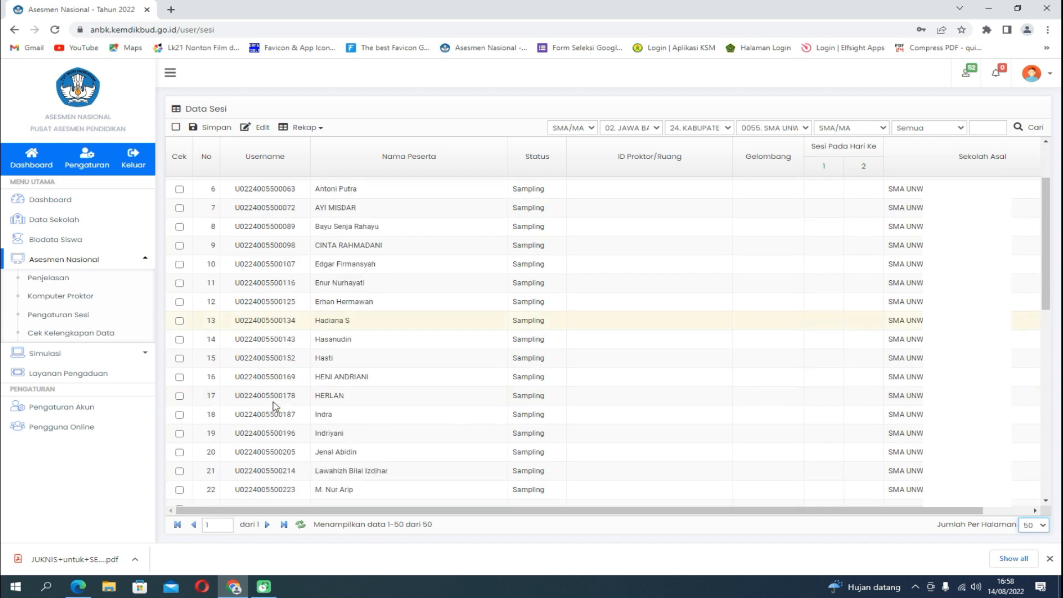
{"action": "scroll", "coordinate": [274, 406], "scroll_direction": "down", "scroll_amount": 2}
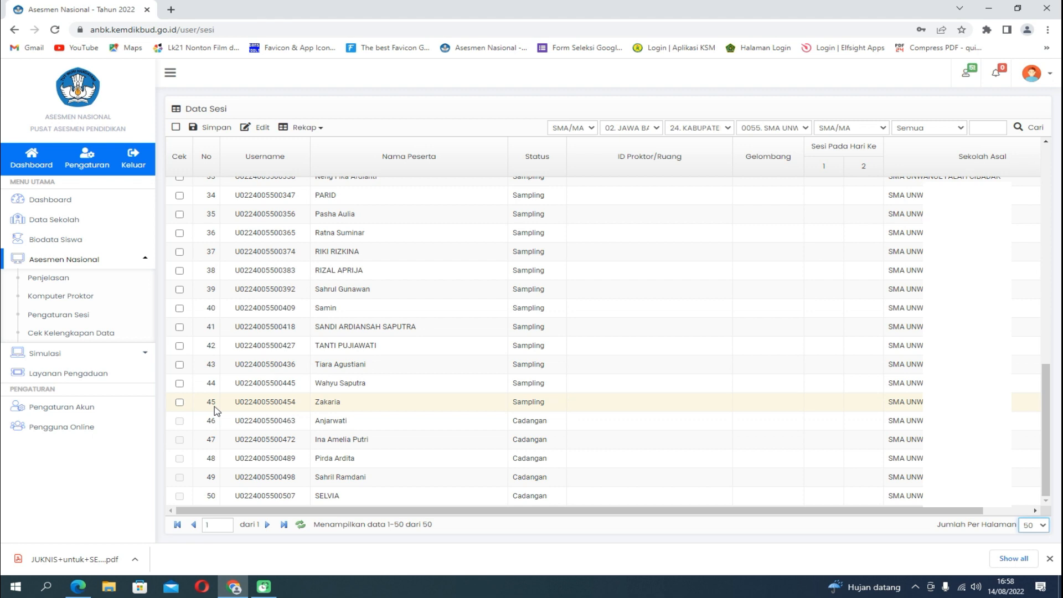
{"action": "scroll", "coordinate": [288, 361], "scroll_direction": "up", "scroll_amount": 5}
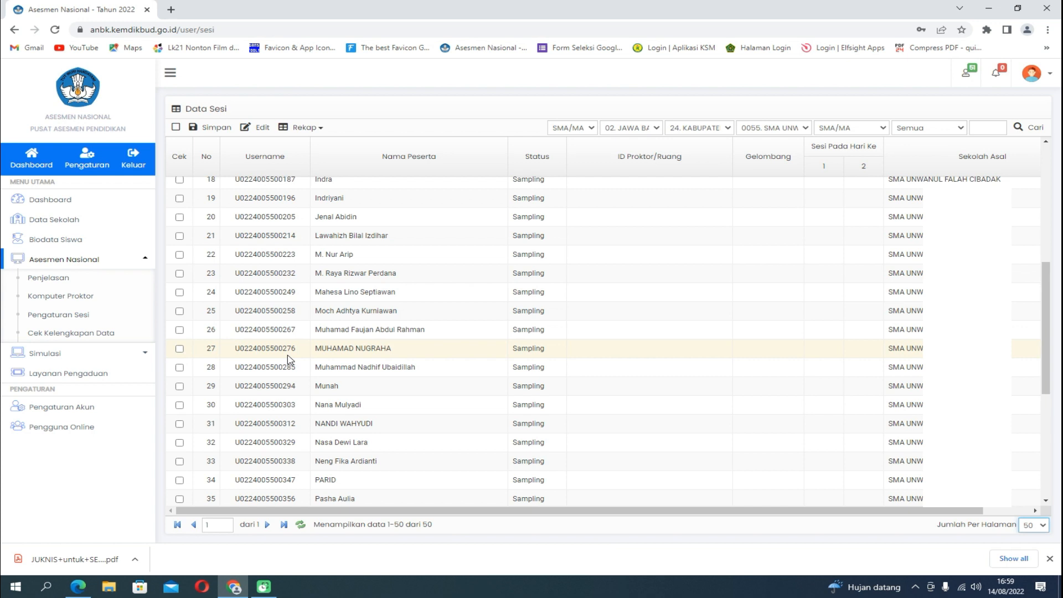
{"action": "scroll", "coordinate": [288, 360], "scroll_direction": "down", "scroll_amount": 5}
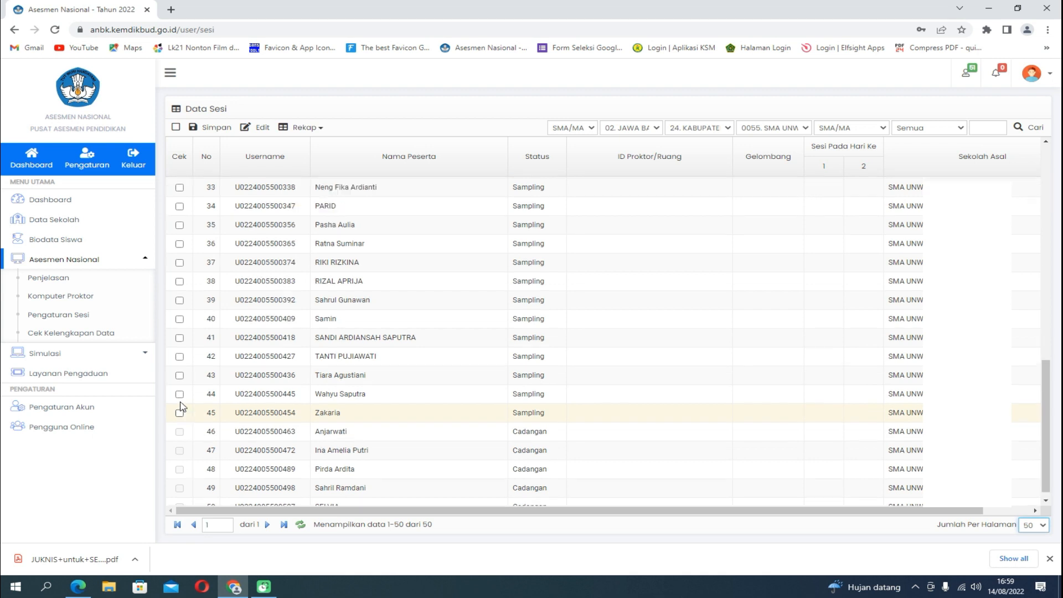
{"action": "scroll", "coordinate": [181, 406], "scroll_direction": "up", "scroll_amount": 10}
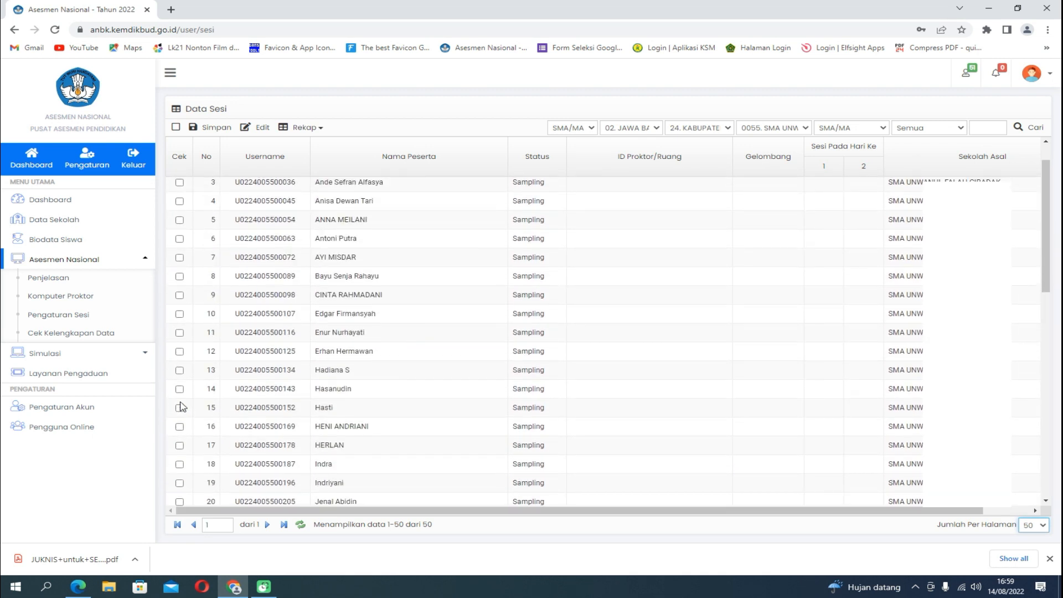
{"action": "scroll", "coordinate": [281, 368], "scroll_direction": "up", "scroll_amount": 1}
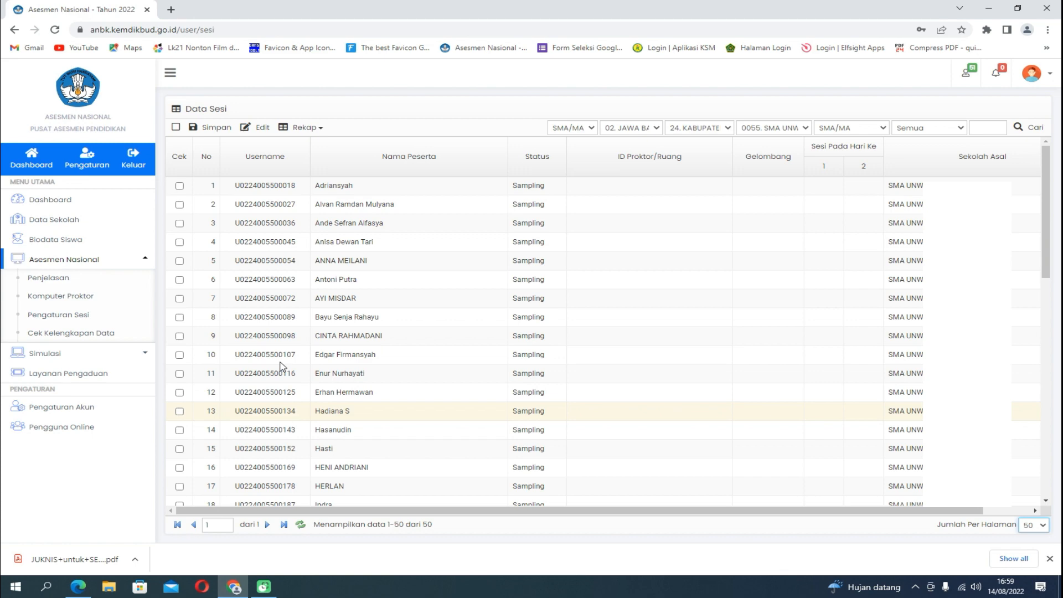
{"action": "scroll", "coordinate": [281, 365], "scroll_direction": "down", "scroll_amount": 10}
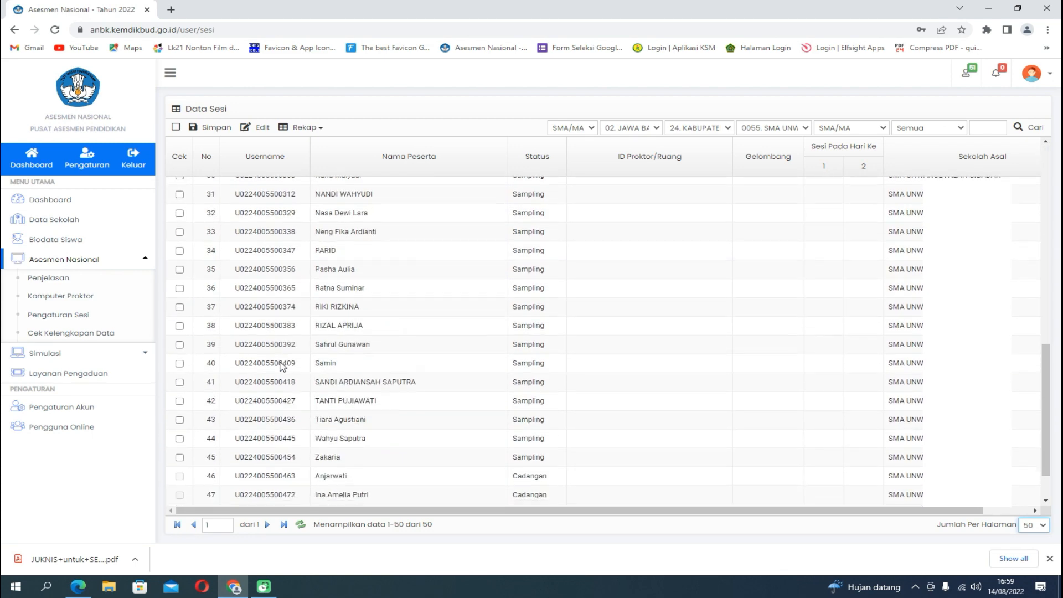
{"action": "scroll", "coordinate": [281, 366], "scroll_direction": "up", "scroll_amount": 10}
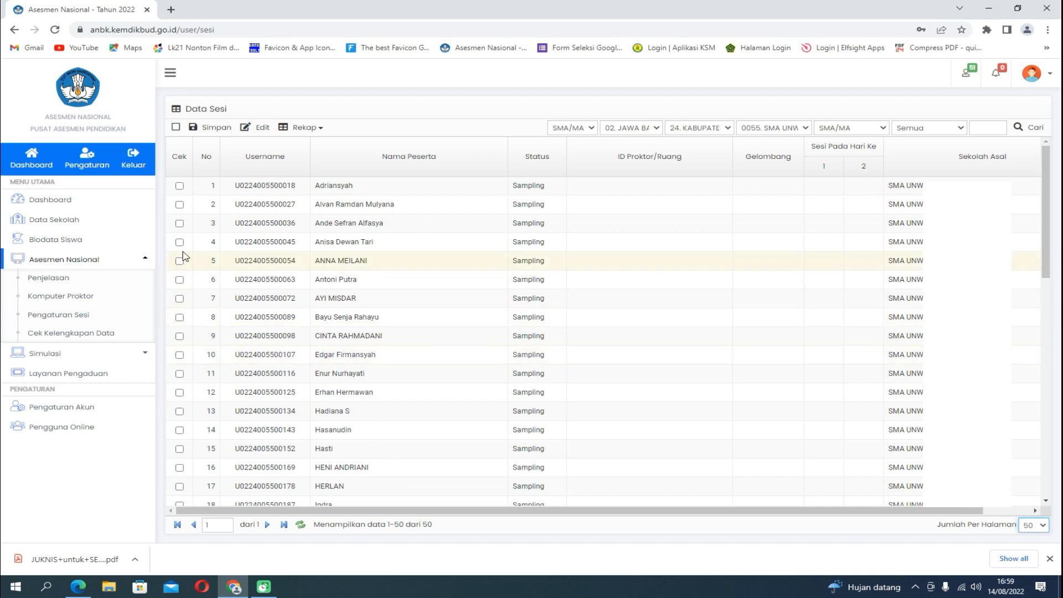
Mark participants 1 to 15 in the session data list and save the selection
{"action": "left_click", "coordinate": [179, 186]}
{"action": "left_click", "coordinate": [179, 205]}
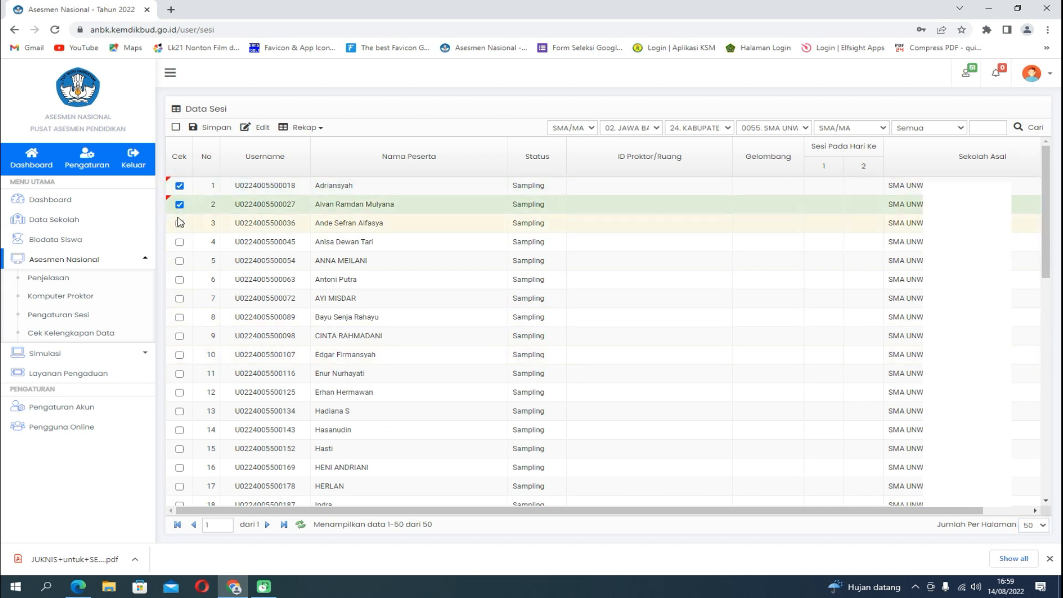
{"action": "left_click", "coordinate": [180, 224]}
{"action": "left_click", "coordinate": [180, 242]}
{"action": "left_click", "coordinate": [179, 262]}
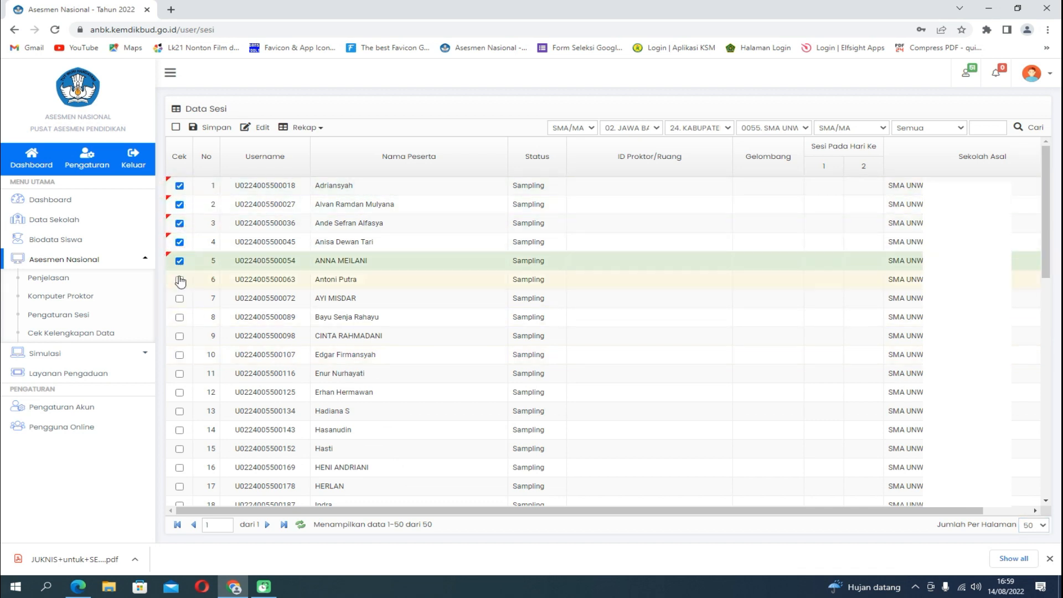
{"action": "left_click", "coordinate": [180, 280]}
{"action": "left_click", "coordinate": [179, 299]}
{"action": "left_click", "coordinate": [180, 318]}
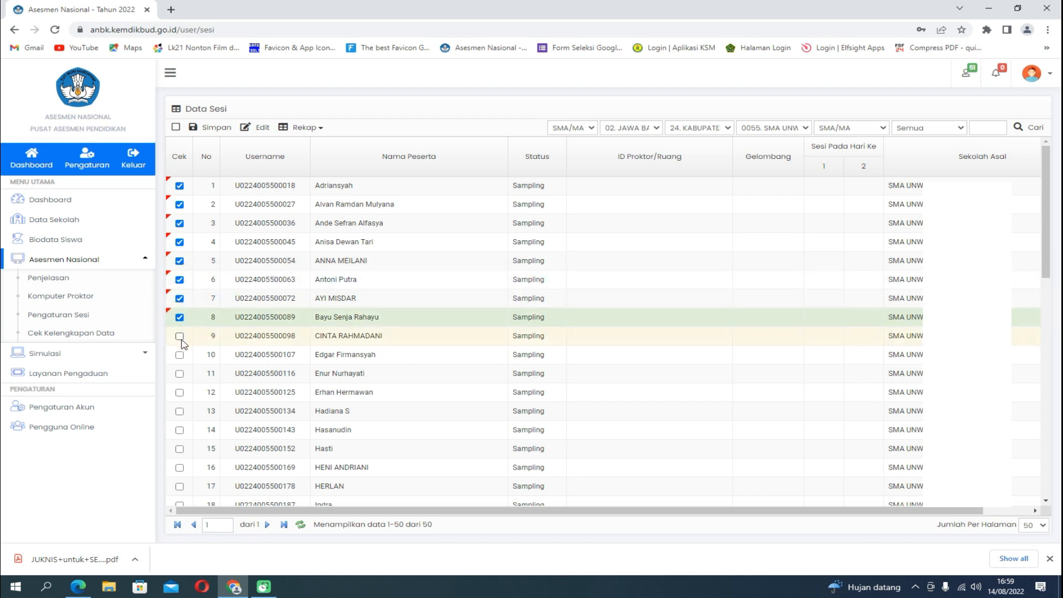
{"action": "left_click", "coordinate": [180, 336]}
{"action": "left_click", "coordinate": [180, 355]}
{"action": "left_click", "coordinate": [179, 374]}
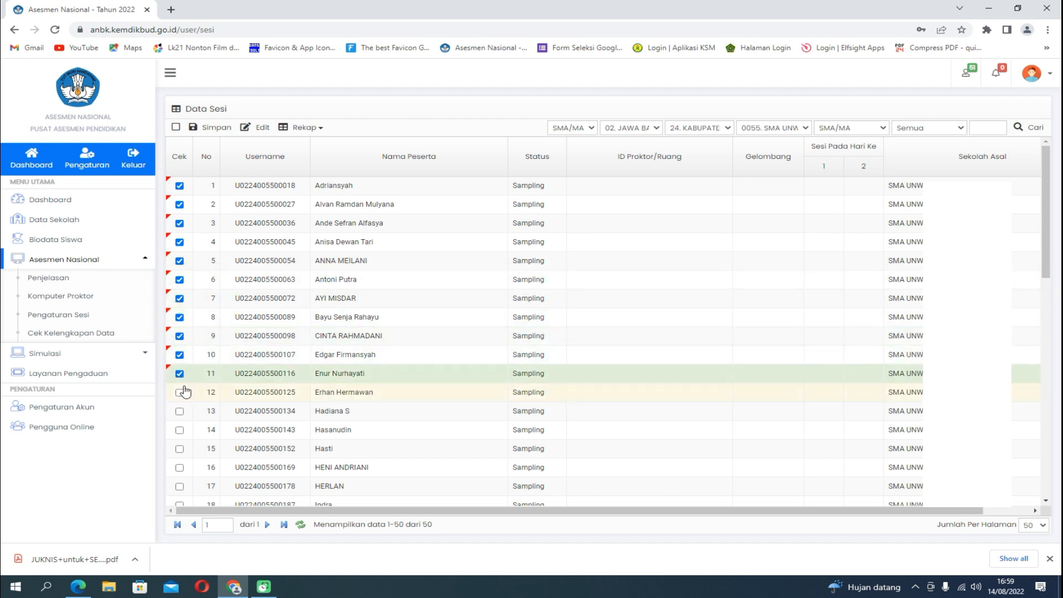
{"action": "left_click", "coordinate": [180, 392]}
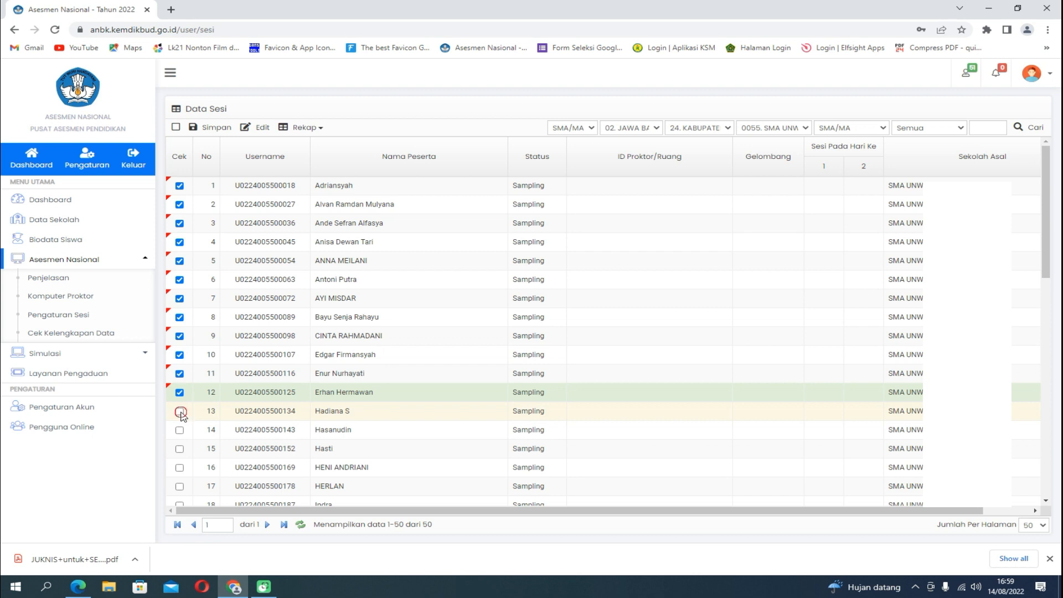
{"action": "left_click", "coordinate": [180, 412]}
{"action": "left_click", "coordinate": [180, 430]}
{"action": "left_click", "coordinate": [180, 449]}
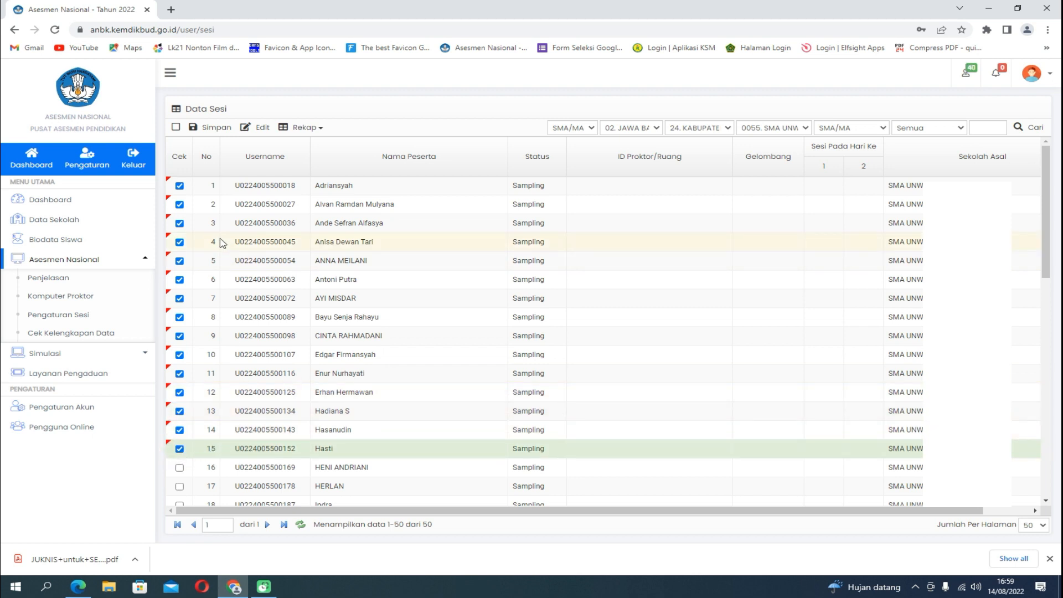
{"action": "left_click", "coordinate": [215, 129]}
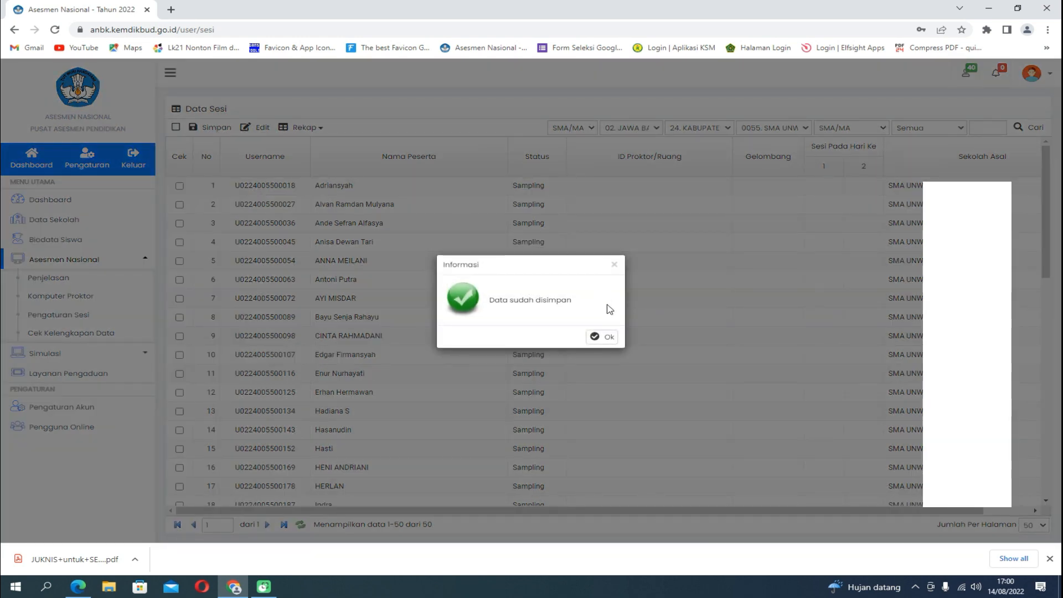
{"action": "left_click", "coordinate": [604, 338]}
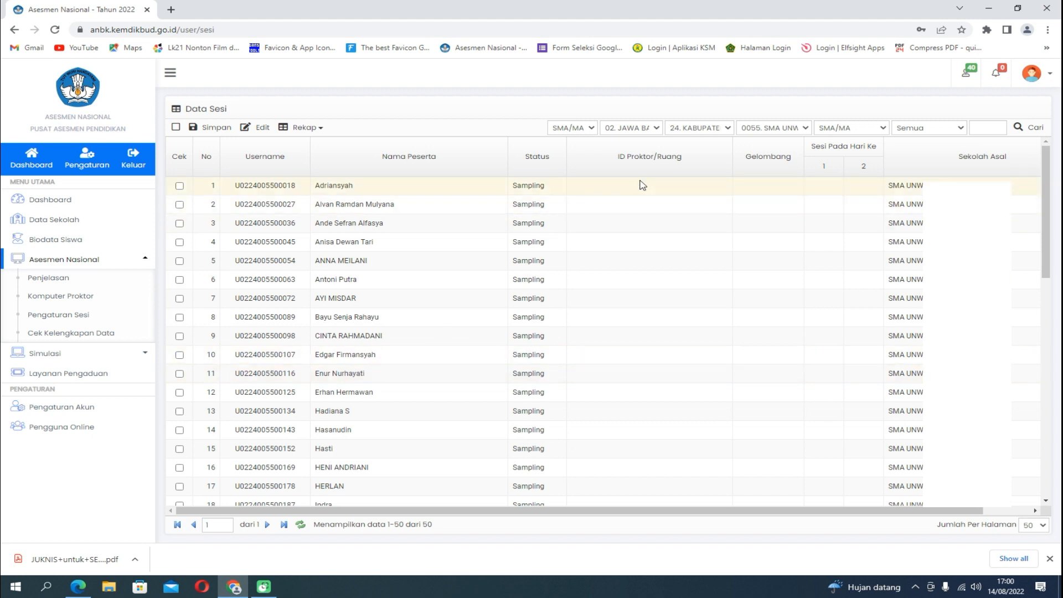
Review the first participant's missing-data remarks in Cek Kelengkapan Data and return to Pengaturan Sesi
{"action": "left_click", "coordinate": [95, 334]}
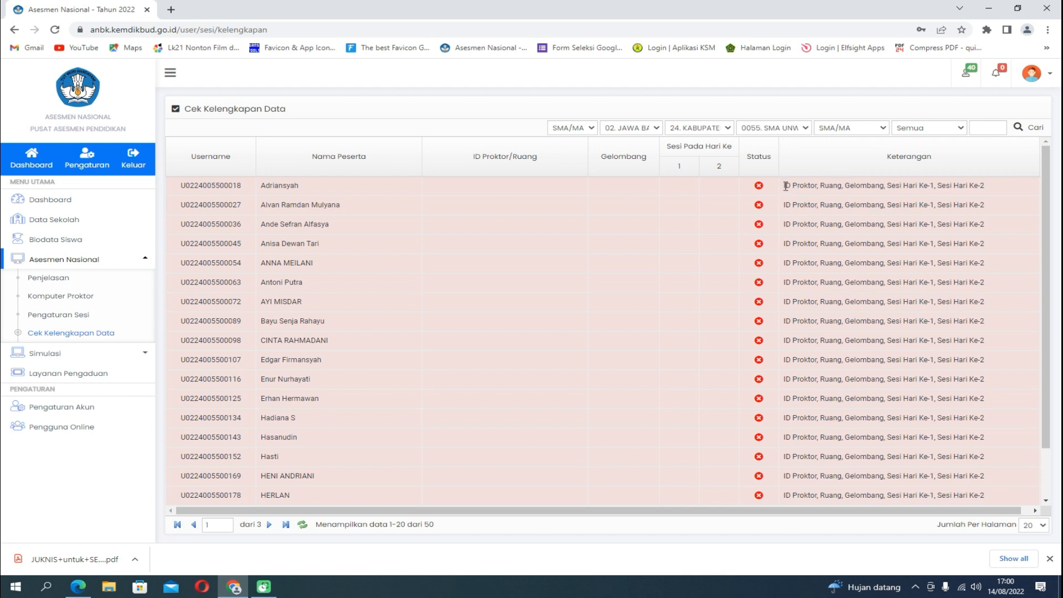
{"action": "left_click_drag", "start_coordinate": [785, 186], "coordinate": [992, 190]}
{"action": "left_click", "coordinate": [991, 190]}
{"action": "left_click", "coordinate": [62, 314]}
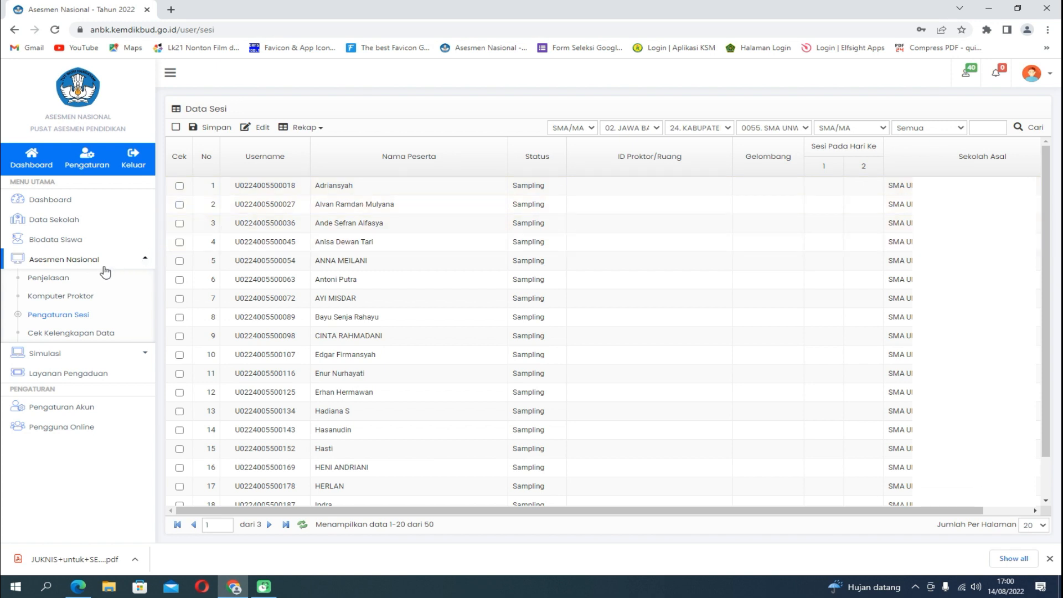
Add and save a proctor computer in Komputer Proktor with 15 clients, used for 1 Ruang, with room 1 named Labkom
{"action": "left_click", "coordinate": [66, 299]}
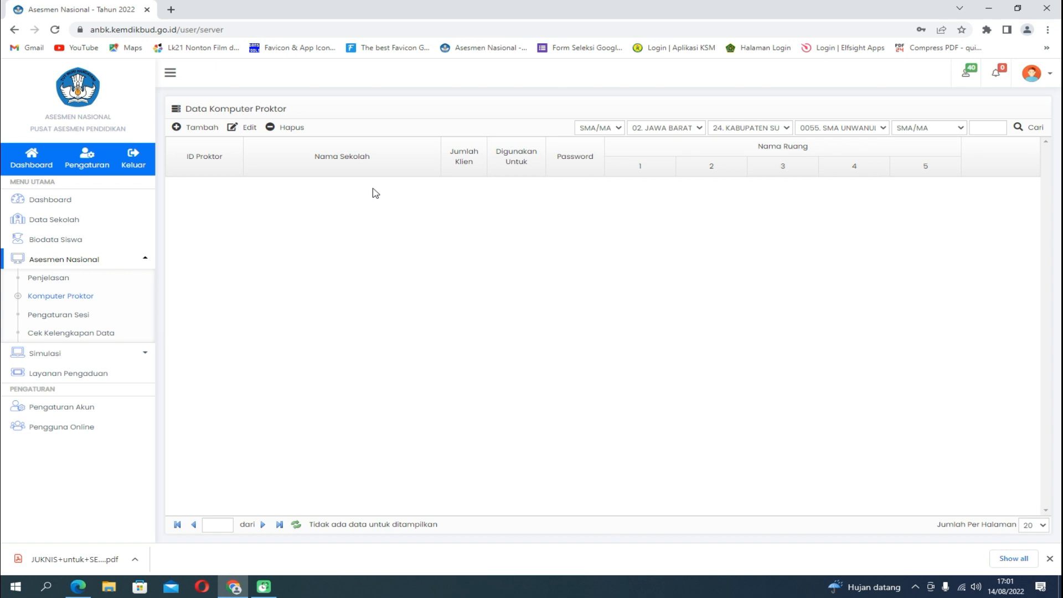
{"action": "left_click", "coordinate": [192, 131]}
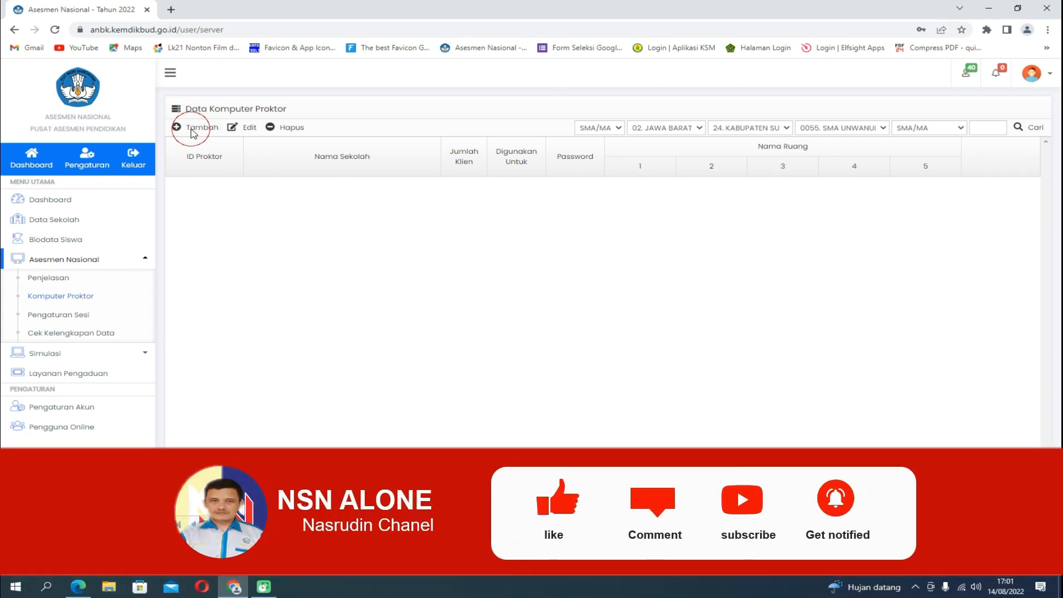
{"action": "left_click", "coordinate": [470, 245]}
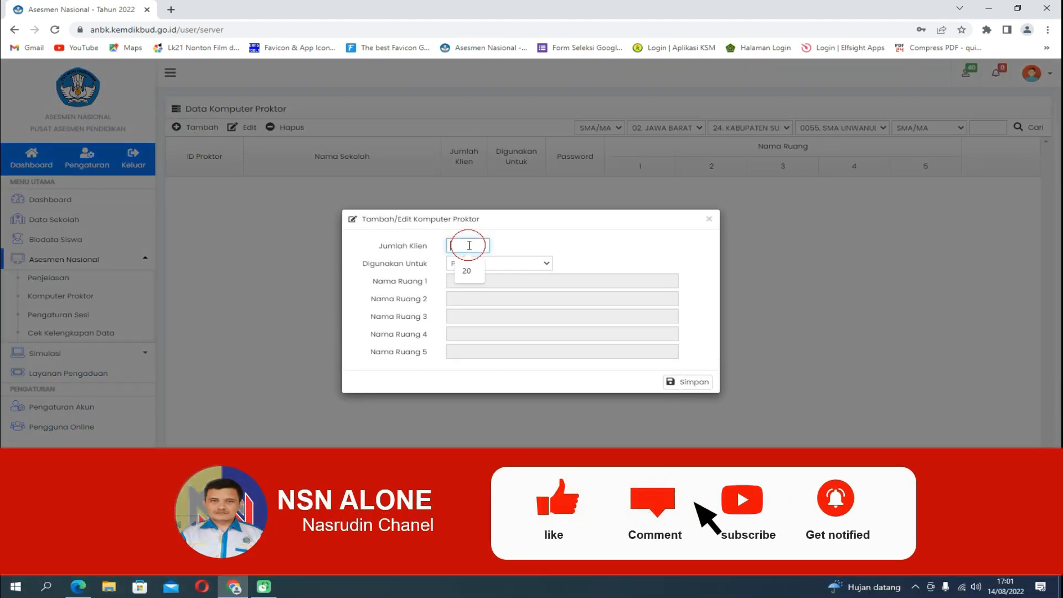
{"action": "type", "text": "15"}
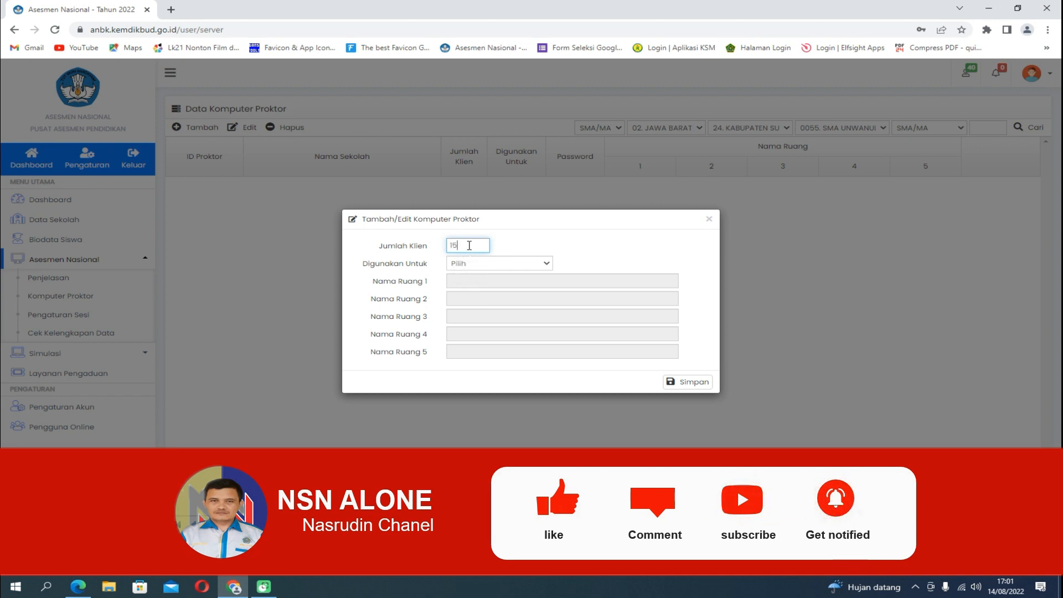
{"action": "left_click", "coordinate": [482, 264]}
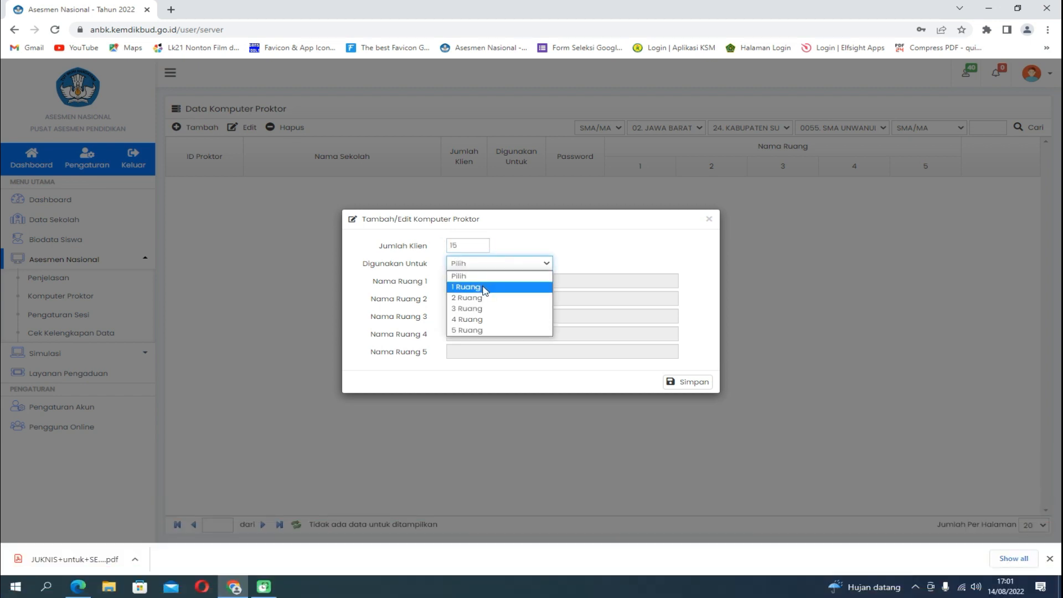
{"action": "left_click", "coordinate": [485, 290]}
{"action": "left_click", "coordinate": [490, 282]}
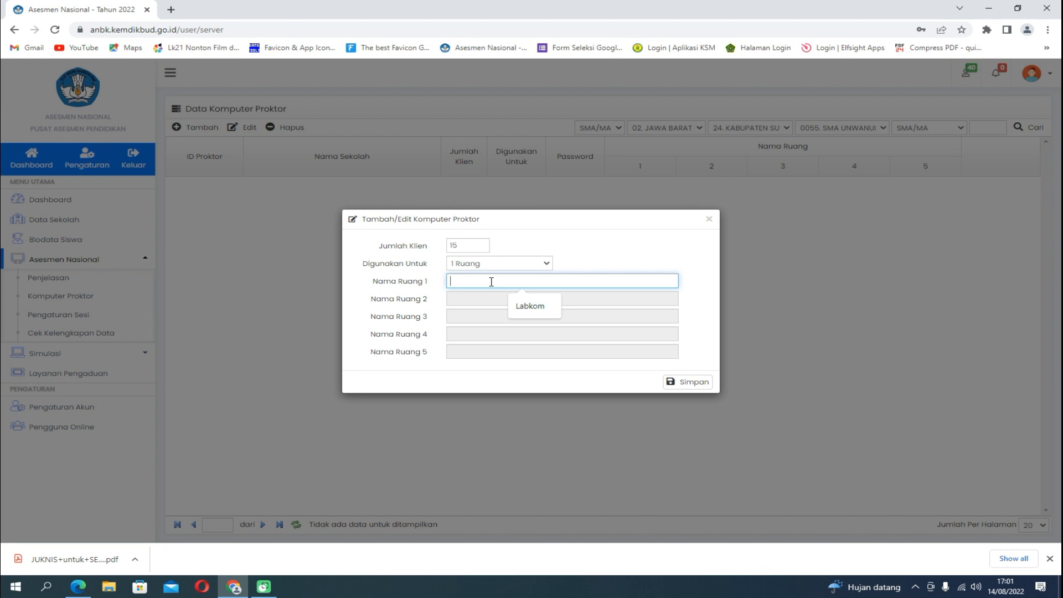
{"action": "left_click", "coordinate": [520, 305]}
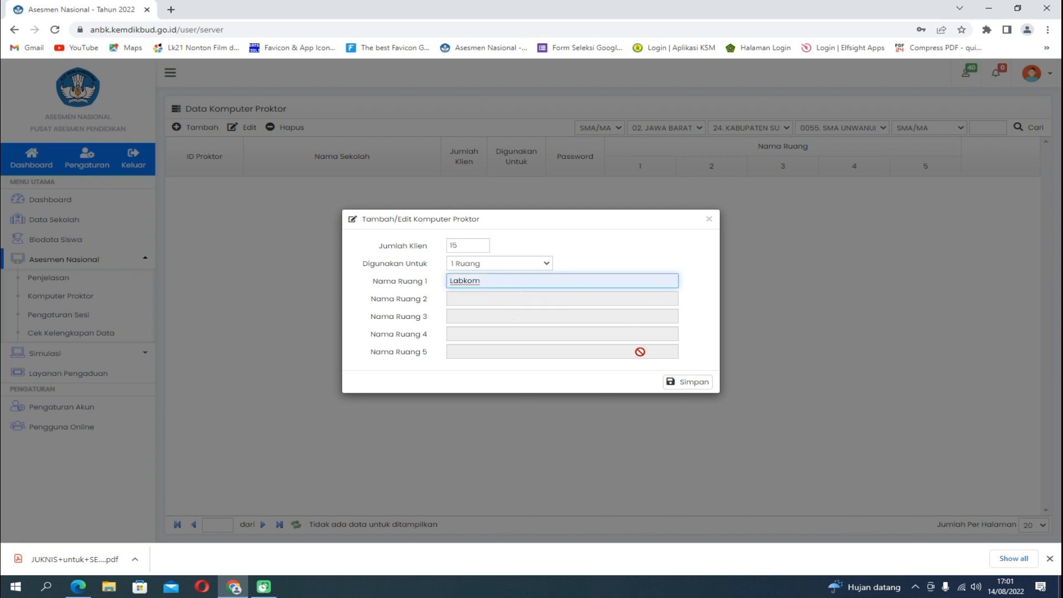
{"action": "left_click", "coordinate": [687, 382]}
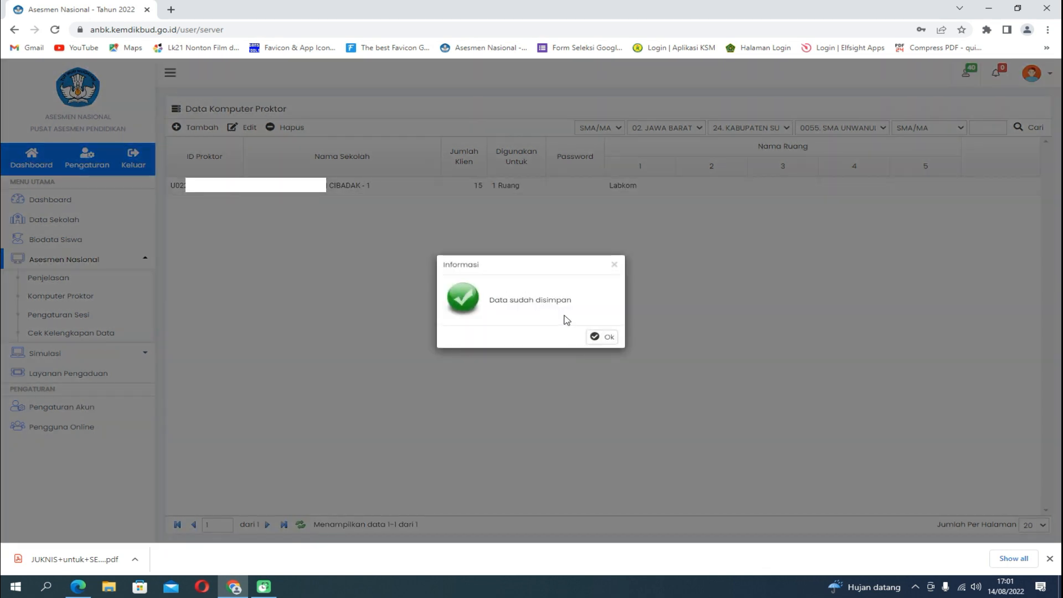
{"action": "left_click", "coordinate": [603, 337]}
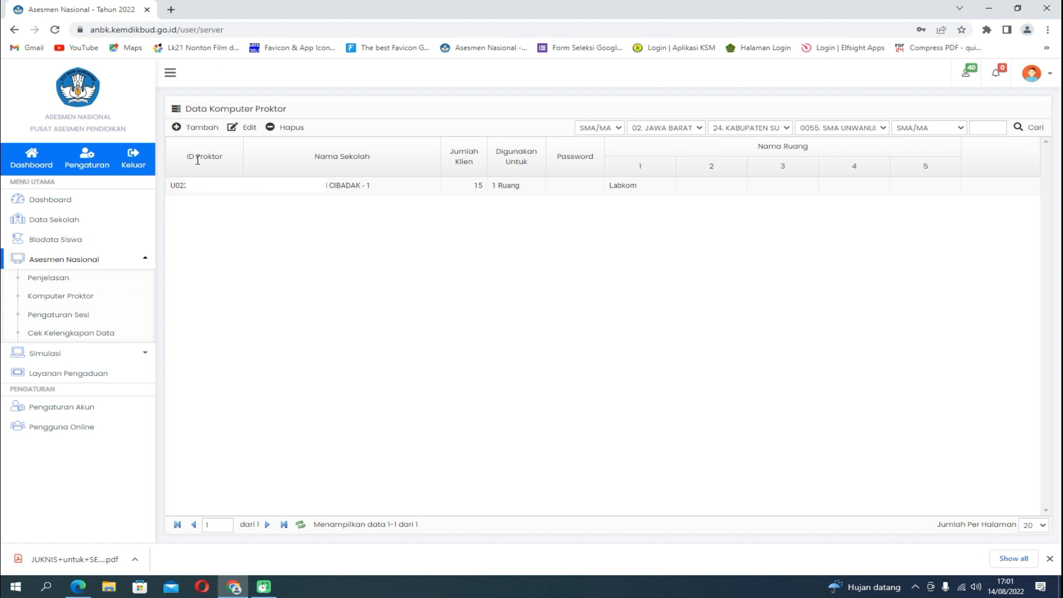
{"action": "left_click", "coordinate": [362, 187]}
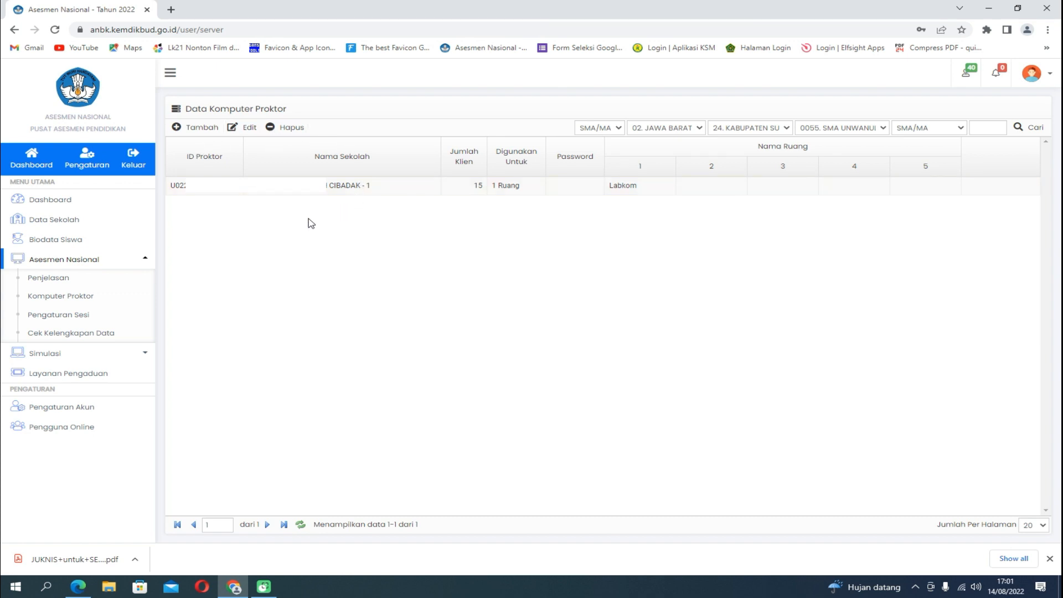
{"action": "left_click", "coordinate": [932, 563]}
{"action": "mouse_move", "coordinate": [174, 139]}
{"action": "left_mouse_down"}
{"action": "mouse_move", "coordinate": [332, 135]}
{"action": "mouse_move", "coordinate": [259, 117]}
{"action": "mouse_move", "coordinate": [164, 124]}
{"action": "mouse_move", "coordinate": [171, 138]}
{"action": "left_mouse_up"}
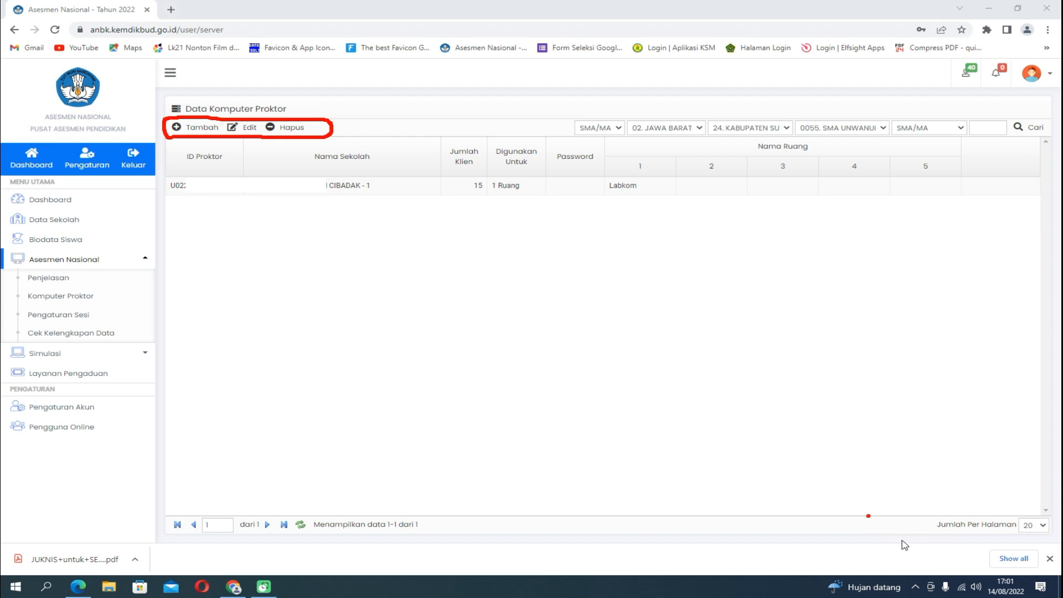
{"action": "left_click", "coordinate": [933, 568]}
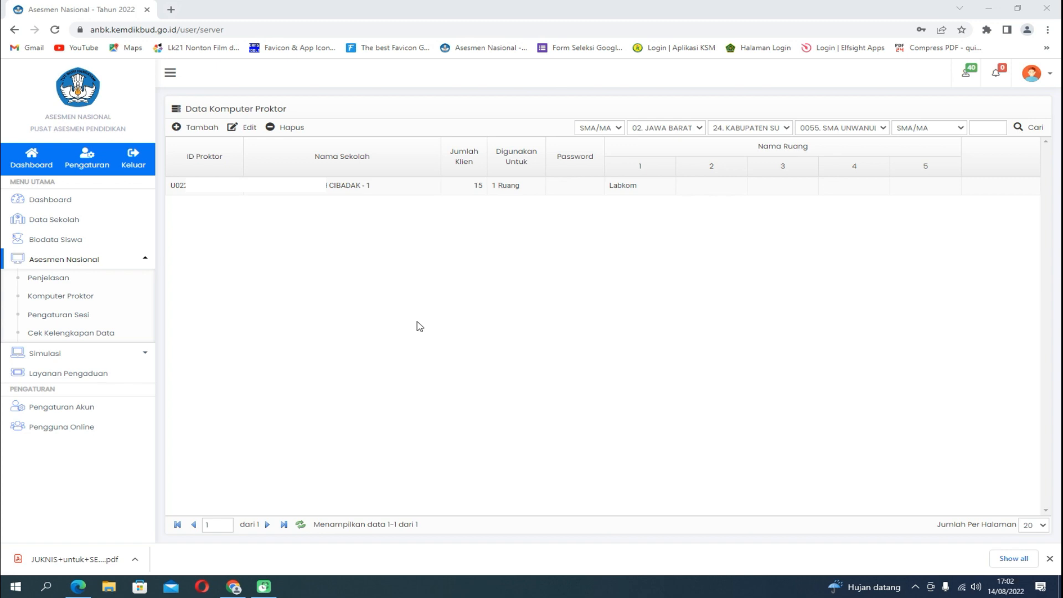
{"action": "mouse_move", "coordinate": [169, 201]}
{"action": "left_mouse_down"}
{"action": "mouse_move", "coordinate": [473, 206]}
{"action": "mouse_move", "coordinate": [323, 142]}
{"action": "mouse_move", "coordinate": [177, 153]}
{"action": "mouse_move", "coordinate": [168, 195]}
{"action": "left_mouse_up"}
{"action": "left_click", "coordinate": [416, 242]}
Open Pengaturan Sesi and mark participants 1 to 15 in the session data list
{"action": "left_click", "coordinate": [74, 318]}
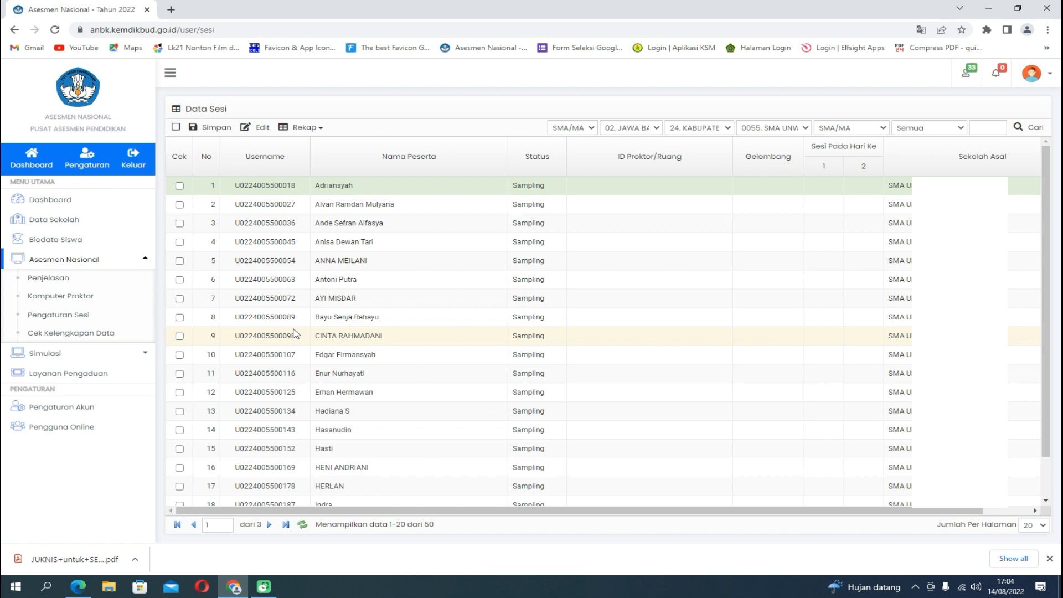
{"action": "left_click", "coordinate": [180, 186]}
{"action": "left_click", "coordinate": [180, 204]}
{"action": "left_click", "coordinate": [179, 224]}
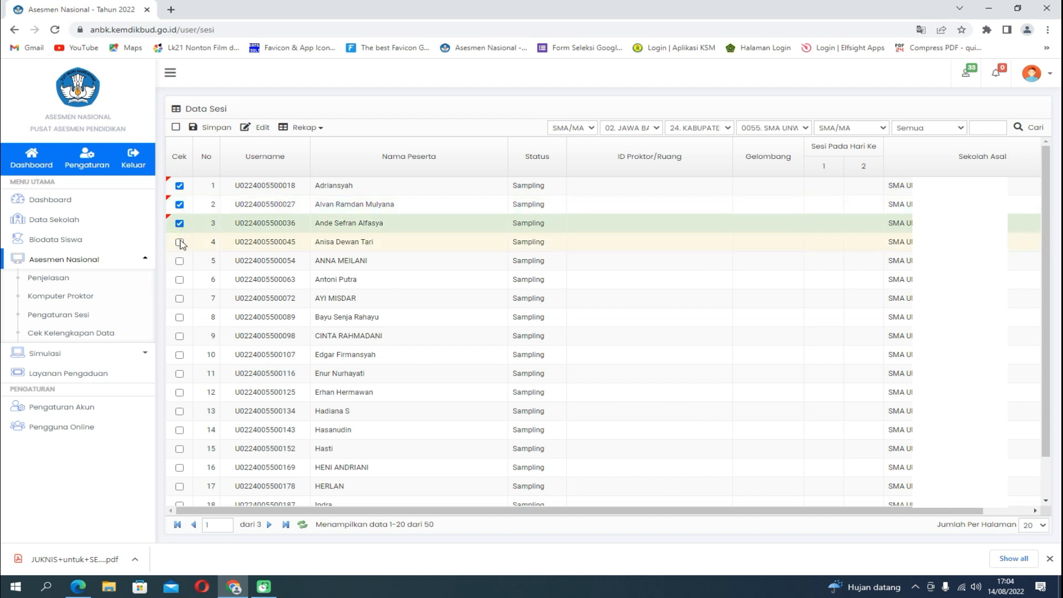
{"action": "left_click", "coordinate": [180, 242]}
{"action": "left_click", "coordinate": [179, 261]}
{"action": "left_click", "coordinate": [179, 280]}
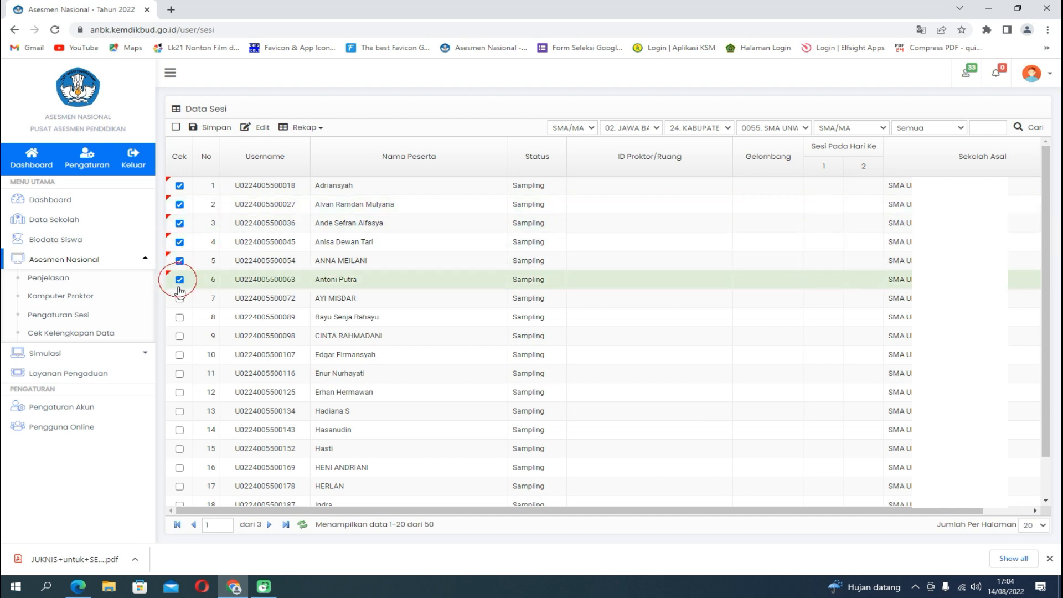
{"action": "left_click", "coordinate": [179, 299]}
{"action": "left_click", "coordinate": [180, 317]}
{"action": "left_click", "coordinate": [179, 336]}
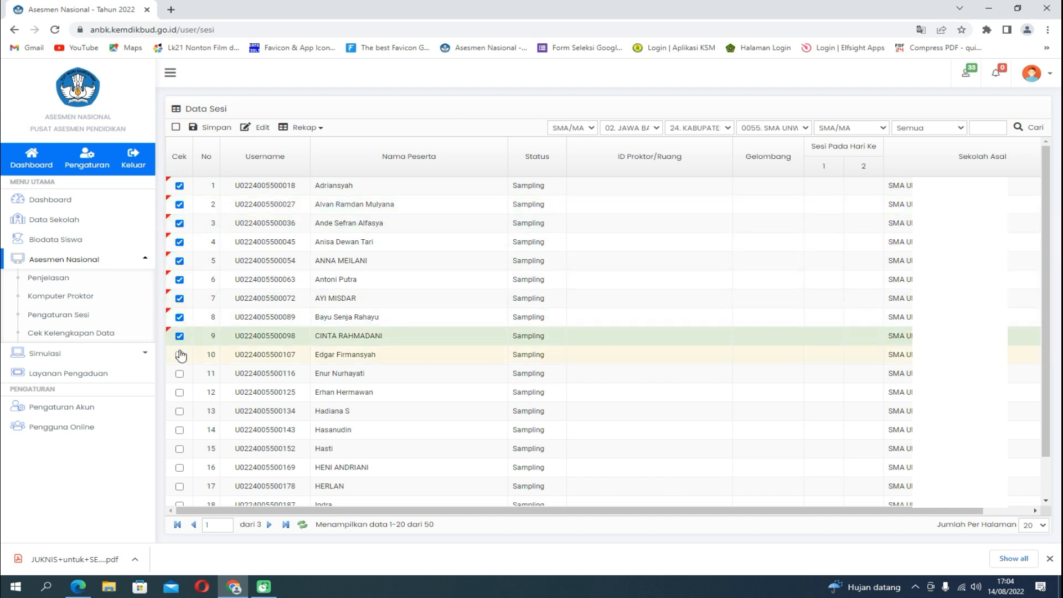
{"action": "left_click", "coordinate": [180, 355]}
{"action": "left_click", "coordinate": [180, 374]}
{"action": "left_click", "coordinate": [179, 393]}
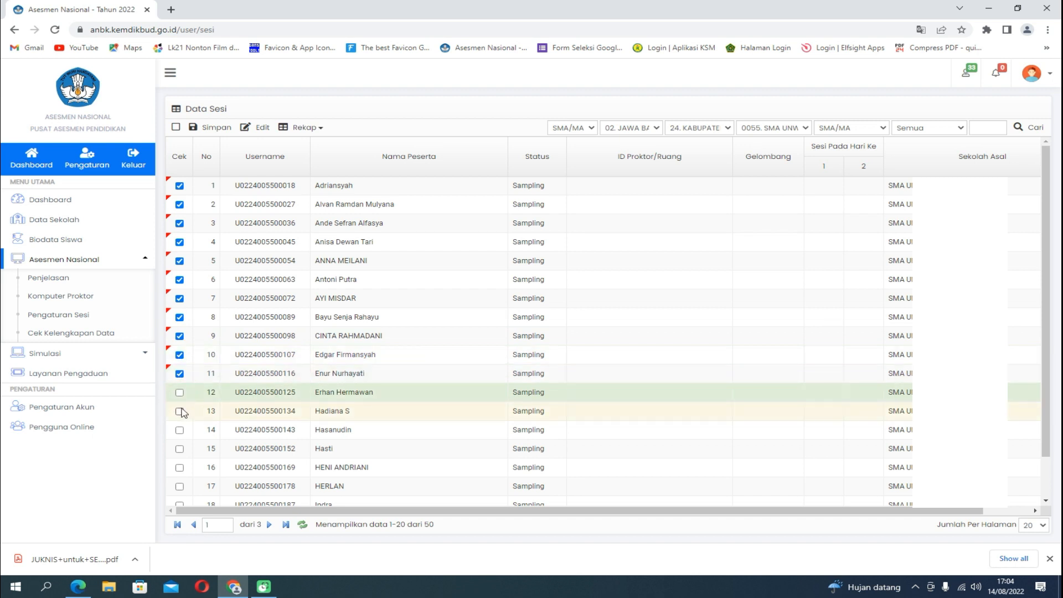
{"action": "left_click", "coordinate": [180, 411]}
{"action": "left_click", "coordinate": [180, 430]}
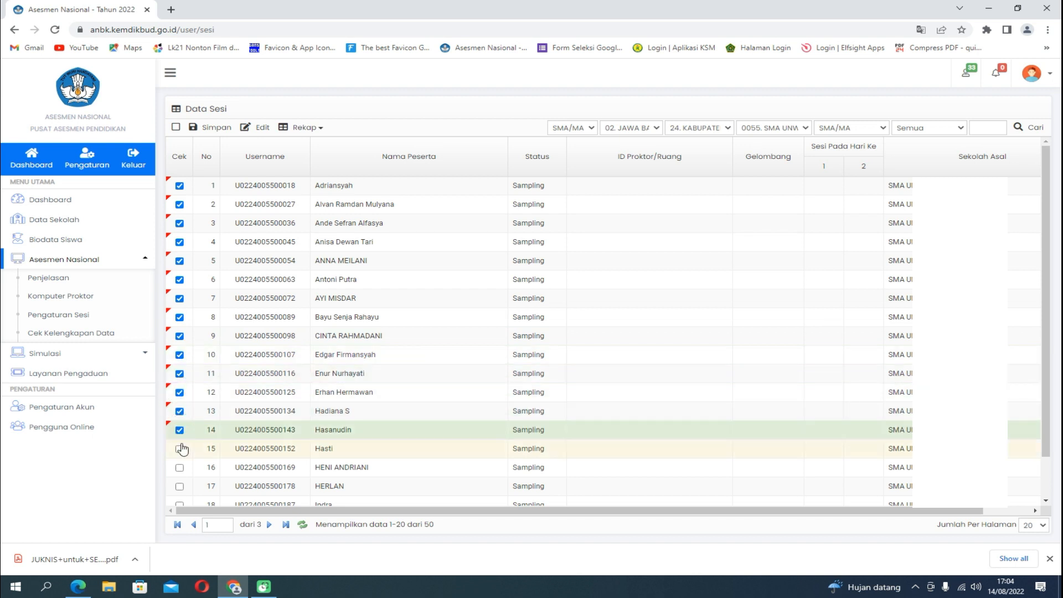
{"action": "left_click", "coordinate": [179, 448]}
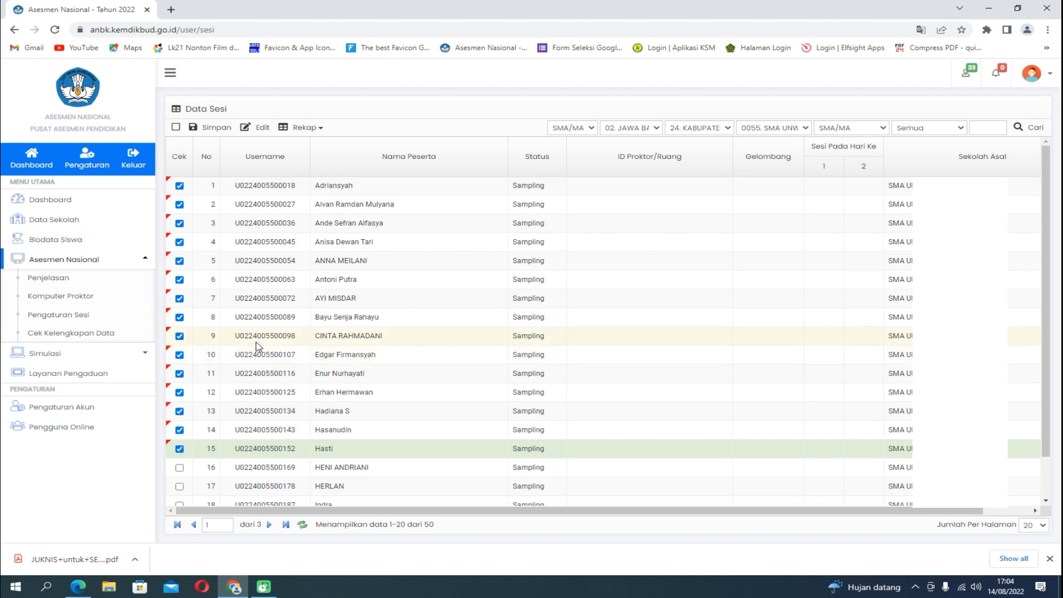
Assign the marked participants to the Labkom room in Gelombang 1 with session 1 on both days, and save
{"action": "left_click", "coordinate": [261, 127]}
{"action": "left_click", "coordinate": [513, 293]}
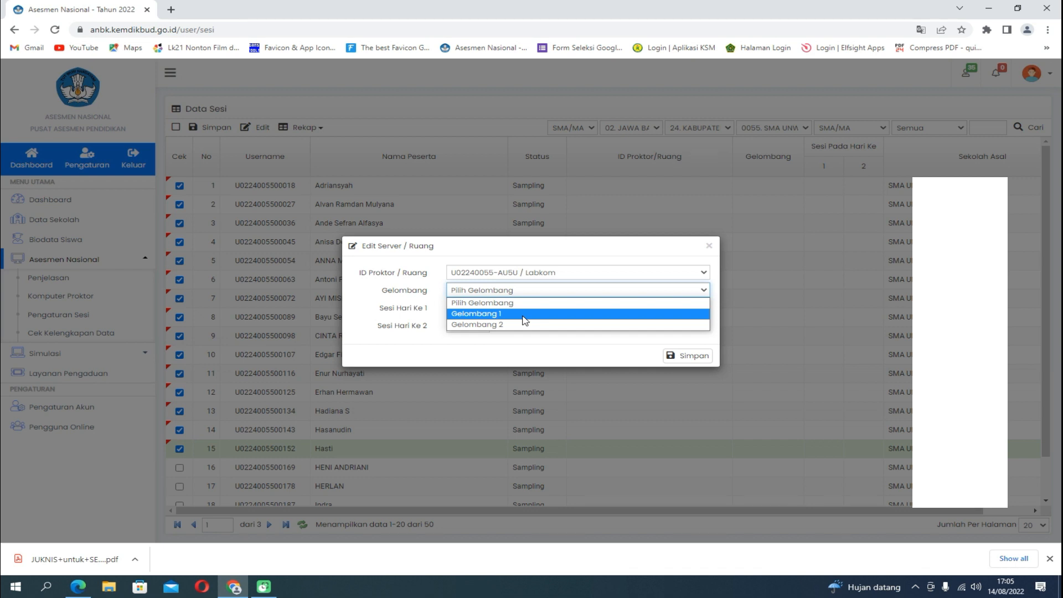
{"action": "left_click", "coordinate": [523, 315]}
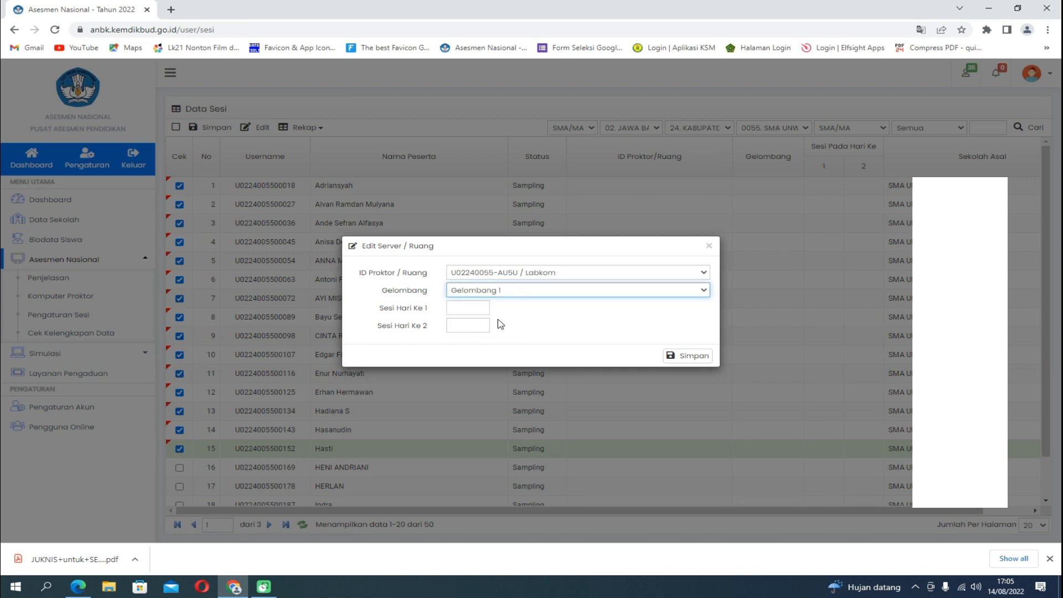
{"action": "left_click", "coordinate": [475, 311]}
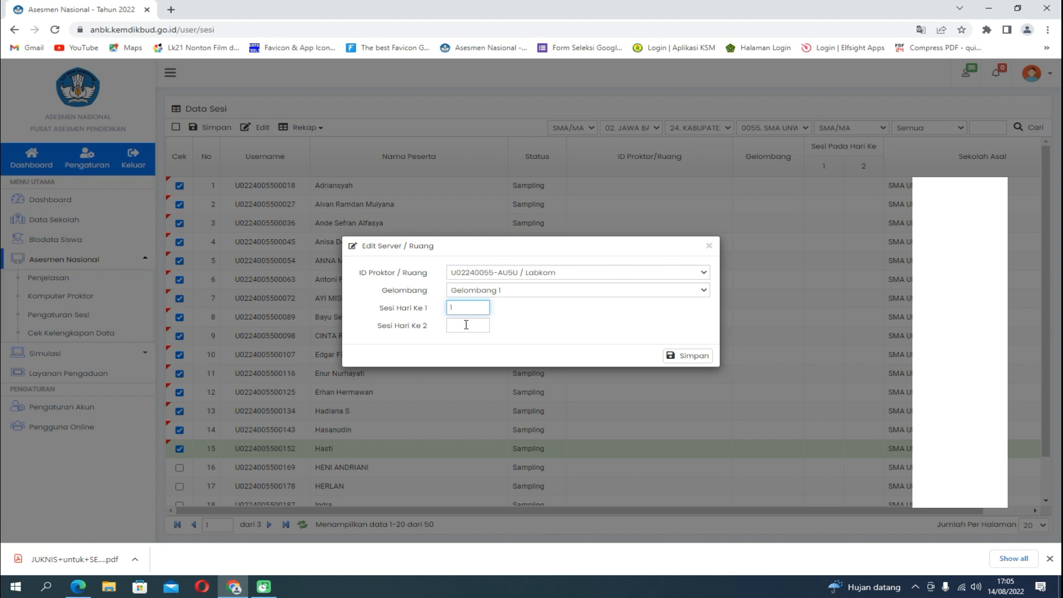
{"action": "left_click", "coordinate": [466, 325]}
{"action": "left_click", "coordinate": [690, 357]}
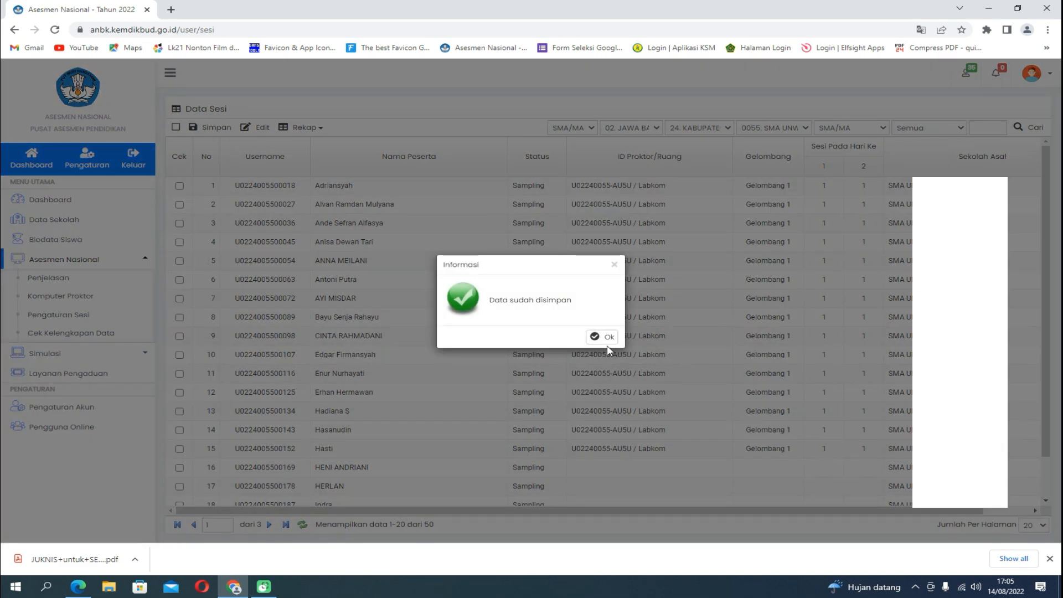
{"action": "left_click", "coordinate": [600, 336]}
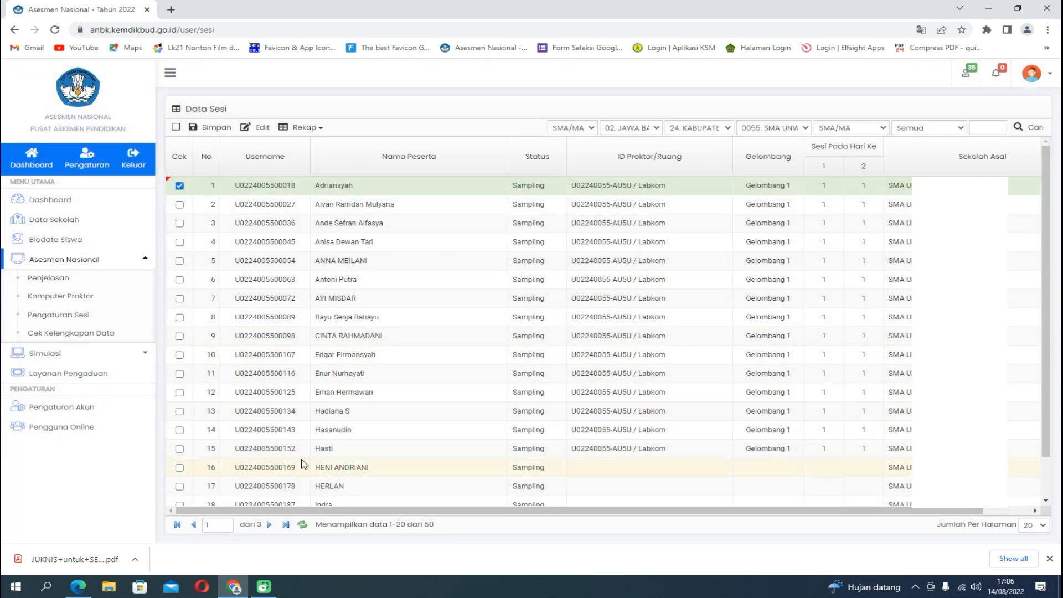
{"action": "left_click", "coordinate": [181, 469]}
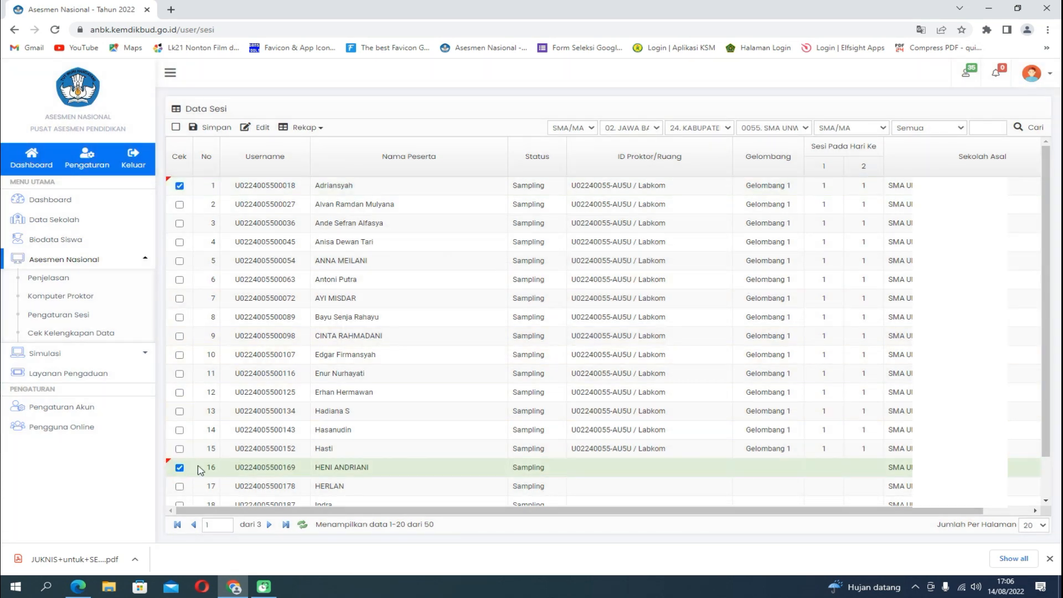
{"action": "scroll", "coordinate": [183, 460], "scroll_direction": "down", "scroll_amount": 1}
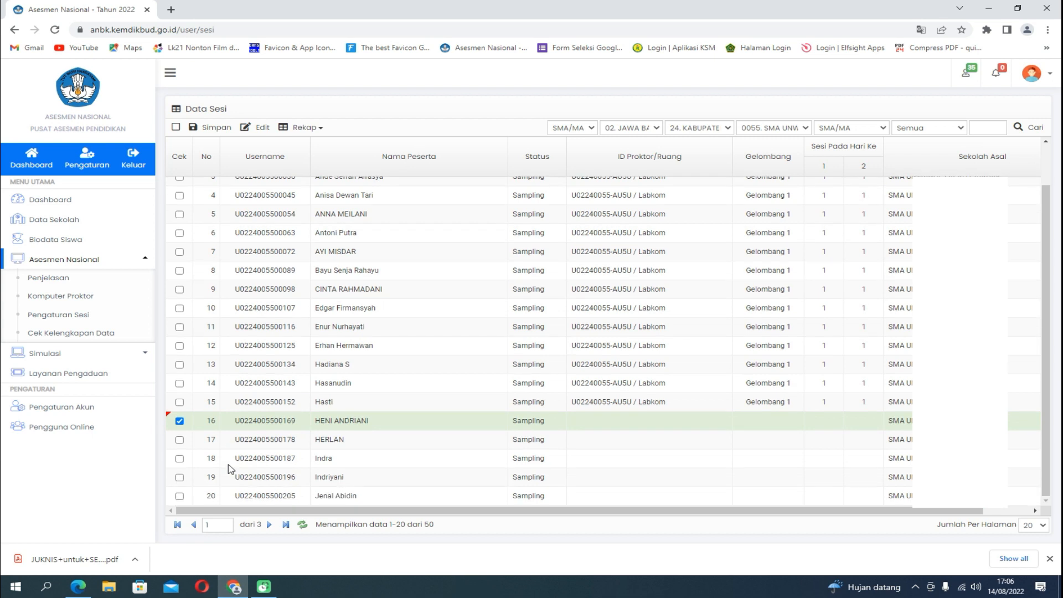
{"action": "left_click", "coordinate": [179, 441]}
{"action": "left_click", "coordinate": [180, 459]}
{"action": "left_click", "coordinate": [179, 477]}
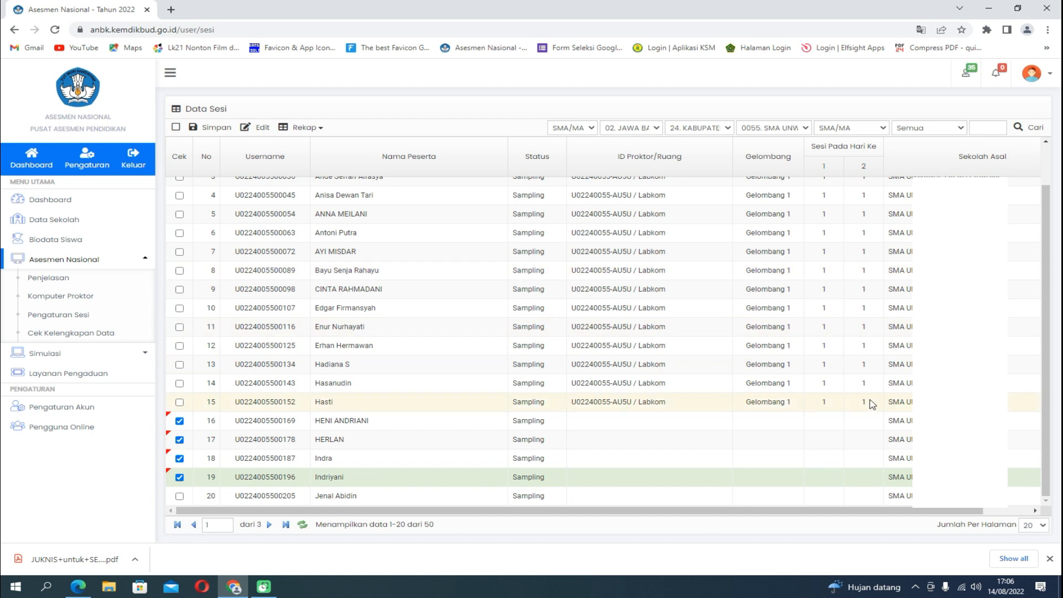
Set the session data list to show 45 participants per page
{"action": "left_click", "coordinate": [1034, 525]}
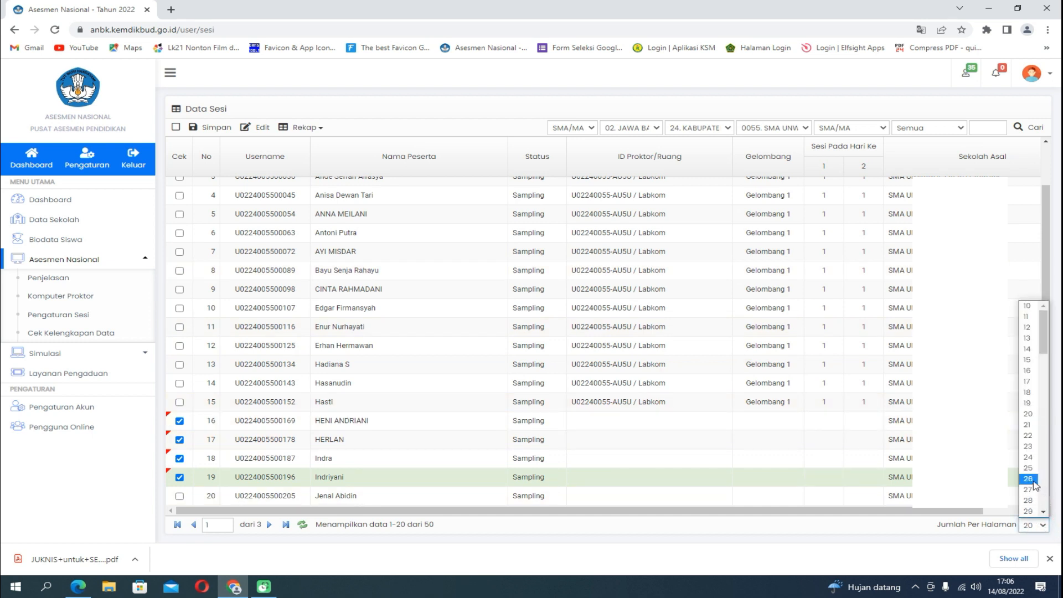
{"action": "scroll", "coordinate": [1034, 485], "scroll_direction": "down", "scroll_amount": 4}
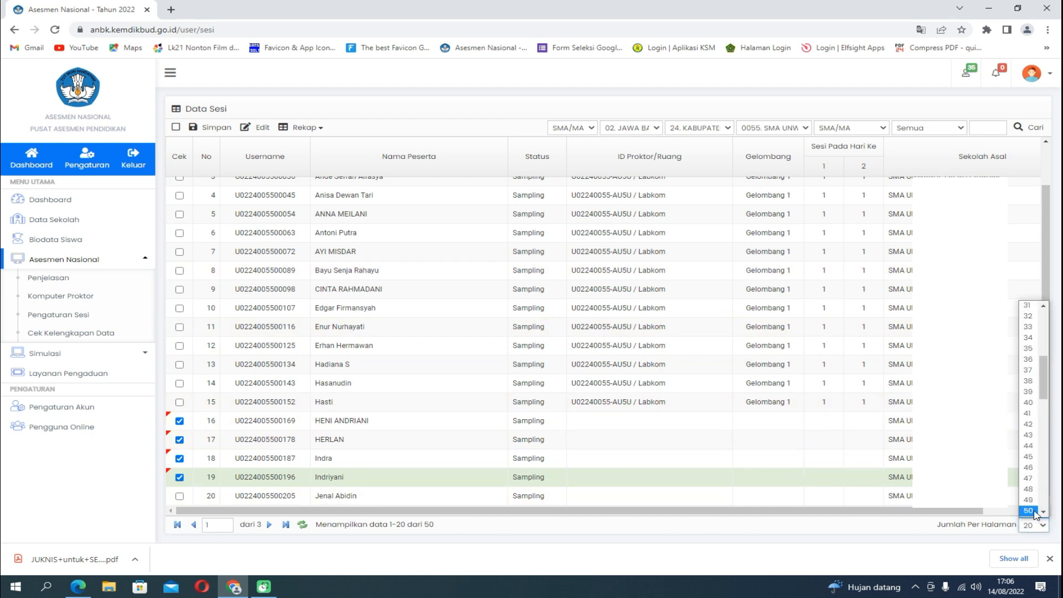
{"action": "left_click", "coordinate": [1029, 456]}
{"action": "scroll", "coordinate": [425, 355], "scroll_direction": "up", "scroll_amount": 1}
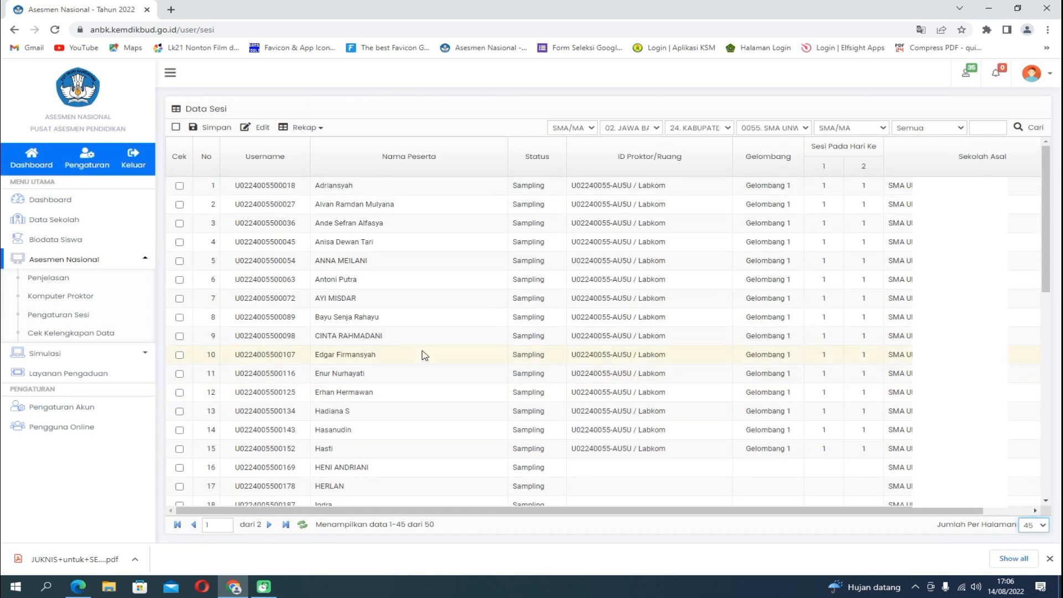
Mark participants 16 to 30 in the session data list
{"action": "scroll", "coordinate": [349, 468], "scroll_direction": "down", "scroll_amount": 2}
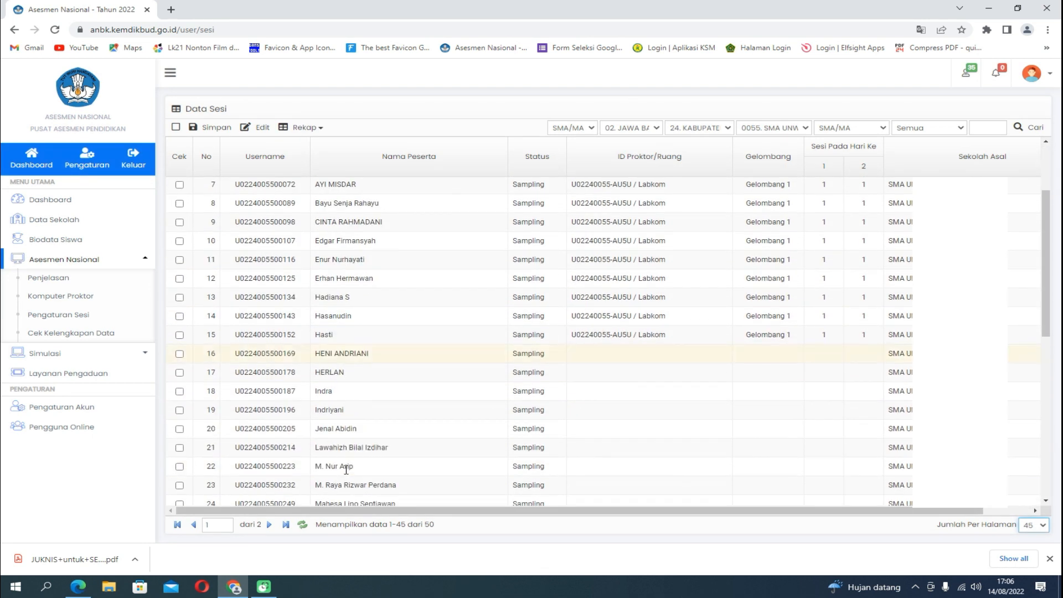
{"action": "left_click", "coordinate": [178, 356]}
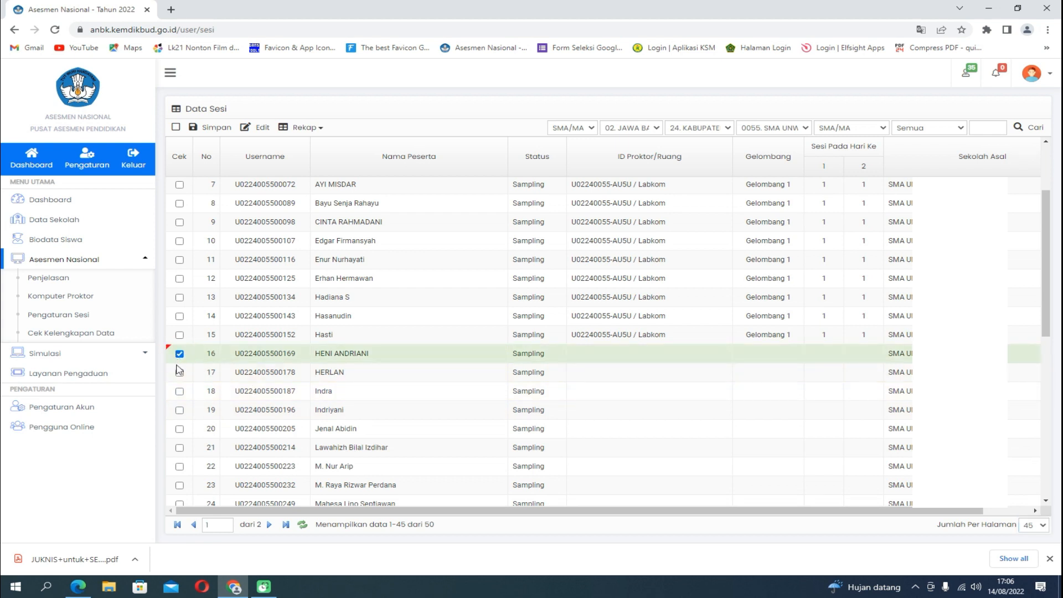
{"action": "left_click", "coordinate": [180, 372]}
{"action": "left_click", "coordinate": [179, 391]}
{"action": "left_click", "coordinate": [179, 410]}
{"action": "left_click", "coordinate": [179, 428]}
{"action": "left_click", "coordinate": [179, 447]}
{"action": "left_click", "coordinate": [180, 466]}
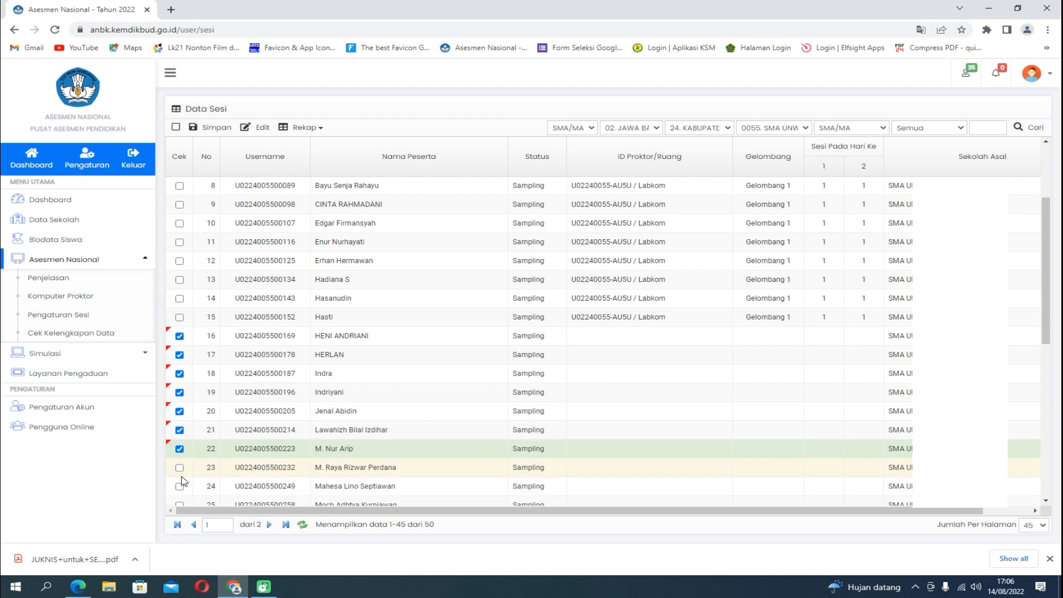
{"action": "scroll", "coordinate": [182, 471], "scroll_direction": "down", "scroll_amount": 2}
{"action": "left_click", "coordinate": [179, 372]}
{"action": "left_click", "coordinate": [179, 390]}
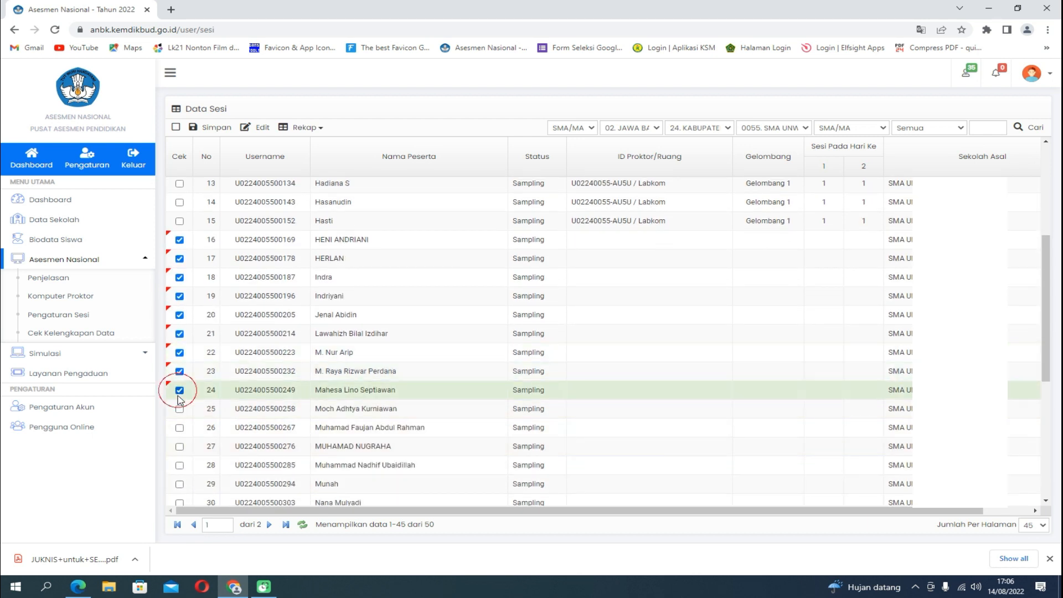
{"action": "left_click", "coordinate": [180, 409]}
{"action": "left_click", "coordinate": [179, 427]}
{"action": "left_click", "coordinate": [179, 447]}
{"action": "left_click", "coordinate": [179, 465]}
{"action": "left_click", "coordinate": [180, 484]}
{"action": "left_click", "coordinate": [179, 503]}
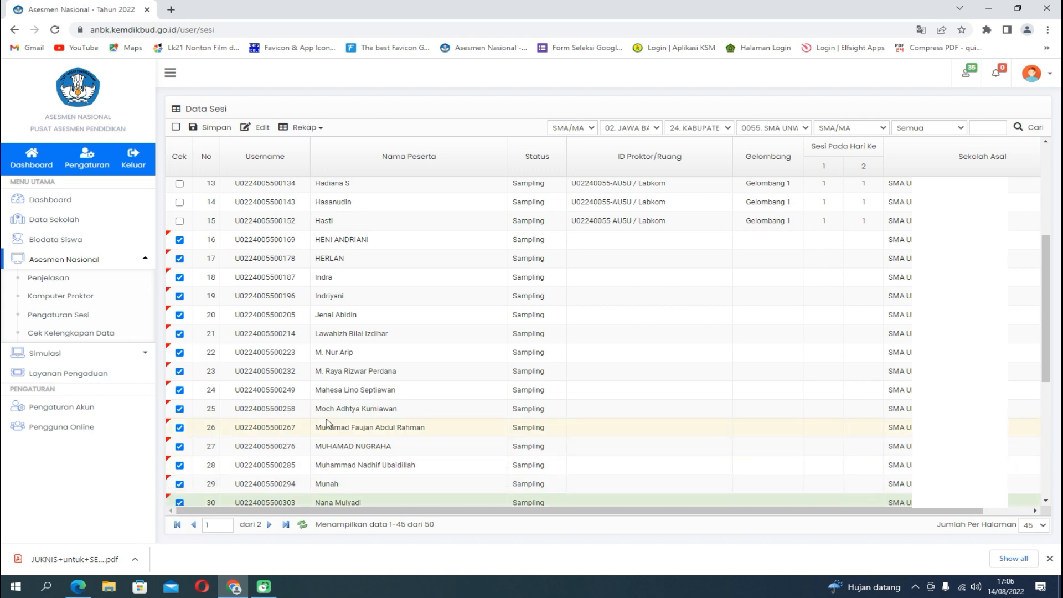
{"action": "scroll", "coordinate": [327, 424], "scroll_direction": "down", "scroll_amount": 1}
{"action": "scroll", "coordinate": [327, 419], "scroll_direction": "up", "scroll_amount": 1}
Assign the marked participants to the Labkom room in Gelombang 1 with session 2 on both days, and save
{"action": "left_click", "coordinate": [262, 128]}
{"action": "left_click", "coordinate": [505, 291]}
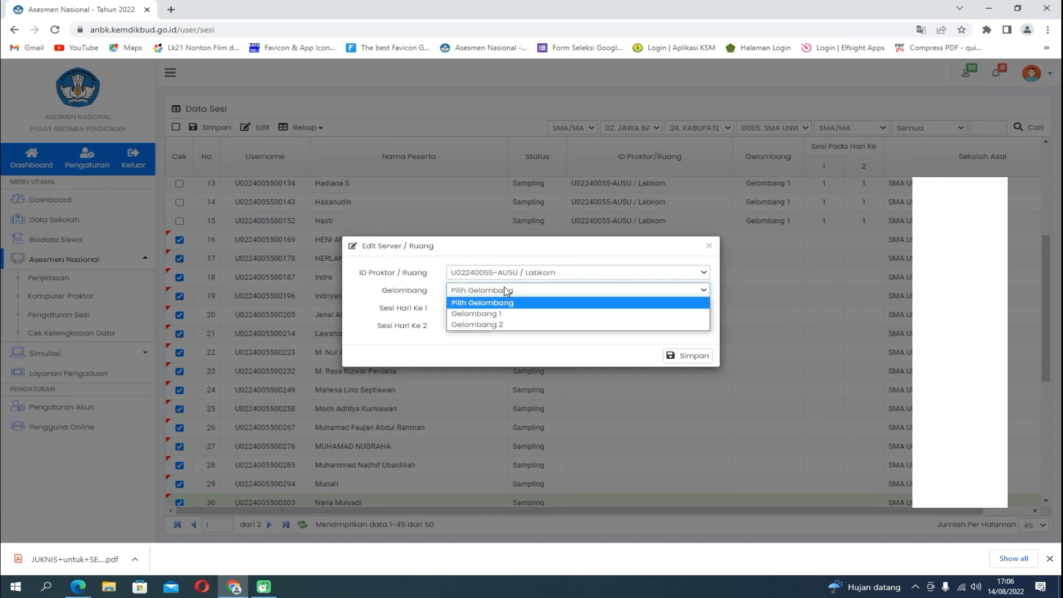
{"action": "left_click", "coordinate": [505, 314]}
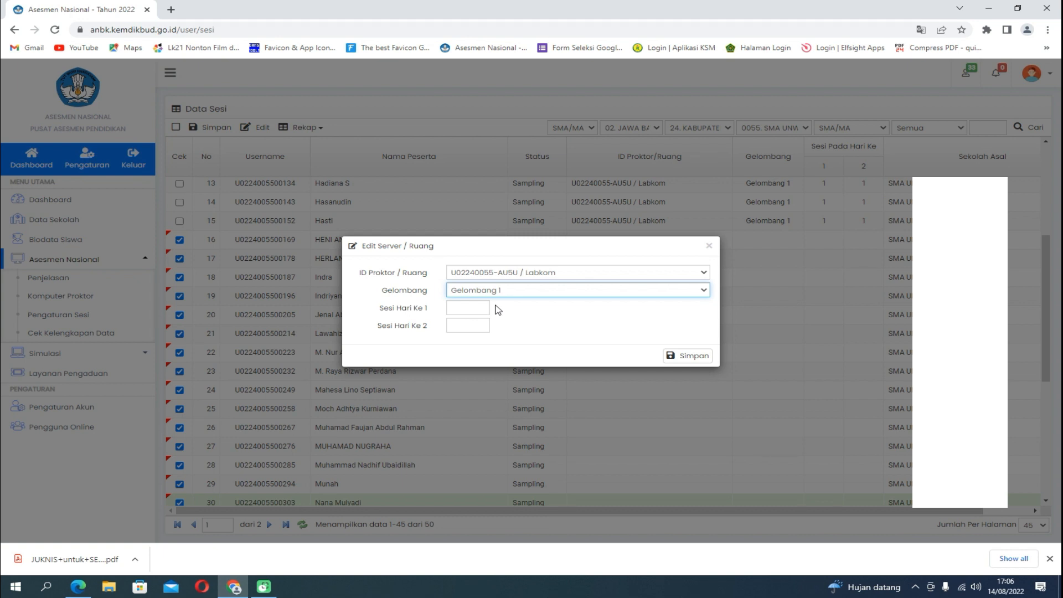
{"action": "left_click", "coordinate": [471, 311]}
{"action": "type", "text": "2"}
{"action": "left_click", "coordinate": [470, 325]}
{"action": "type", "text": "2"}
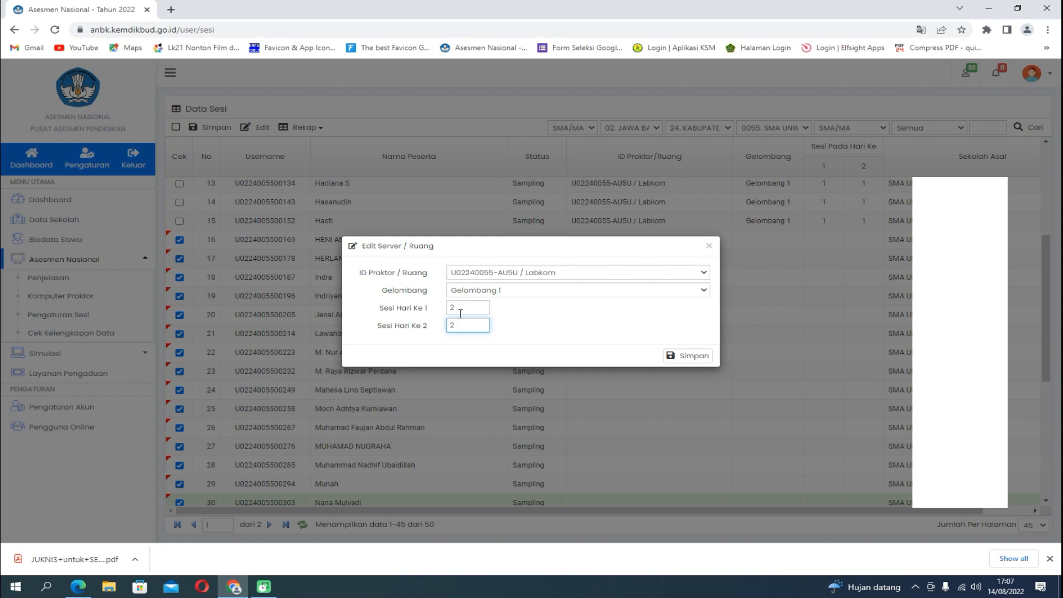
{"action": "left_click", "coordinate": [687, 356]}
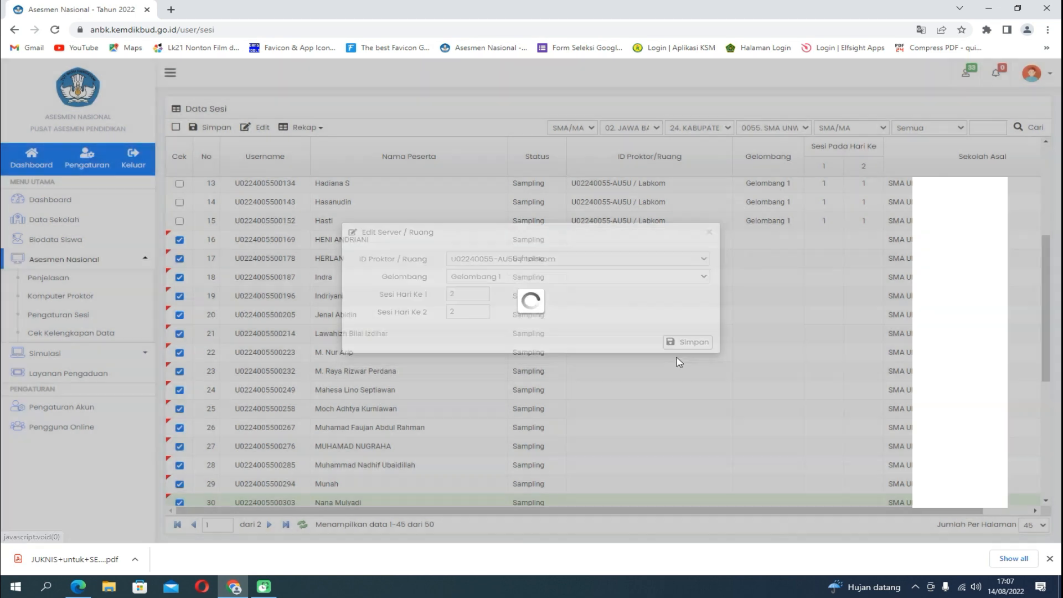
{"action": "left_click", "coordinate": [603, 336]}
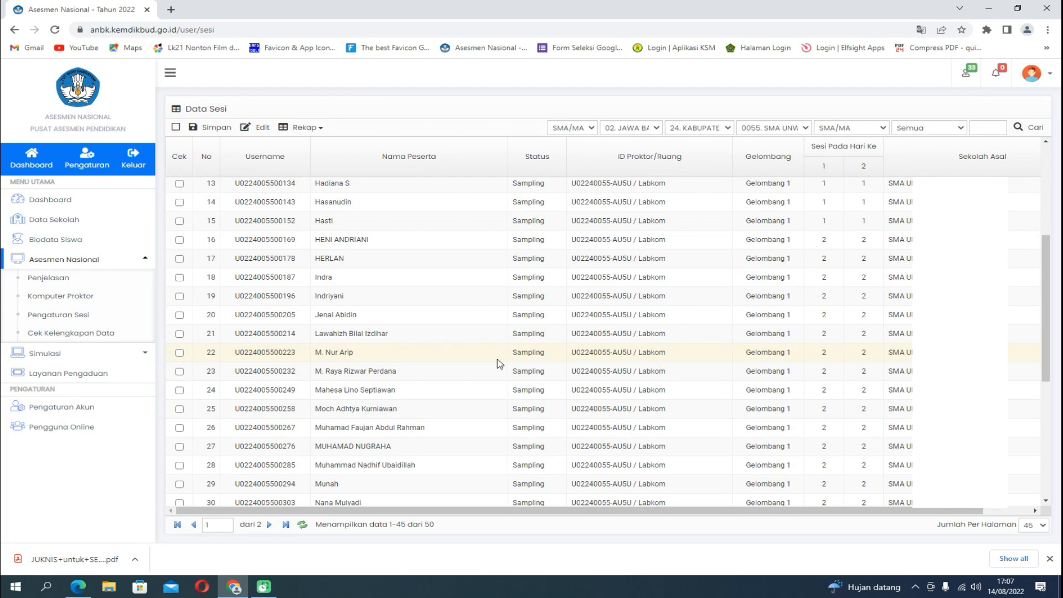
Mark participants 31 to 45 in the session data list
{"action": "scroll", "coordinate": [498, 364], "scroll_direction": "down", "scroll_amount": 4}
{"action": "left_click", "coordinate": [179, 293]}
{"action": "left_click", "coordinate": [179, 314]}
{"action": "left_click", "coordinate": [179, 332]}
{"action": "left_click", "coordinate": [179, 352]}
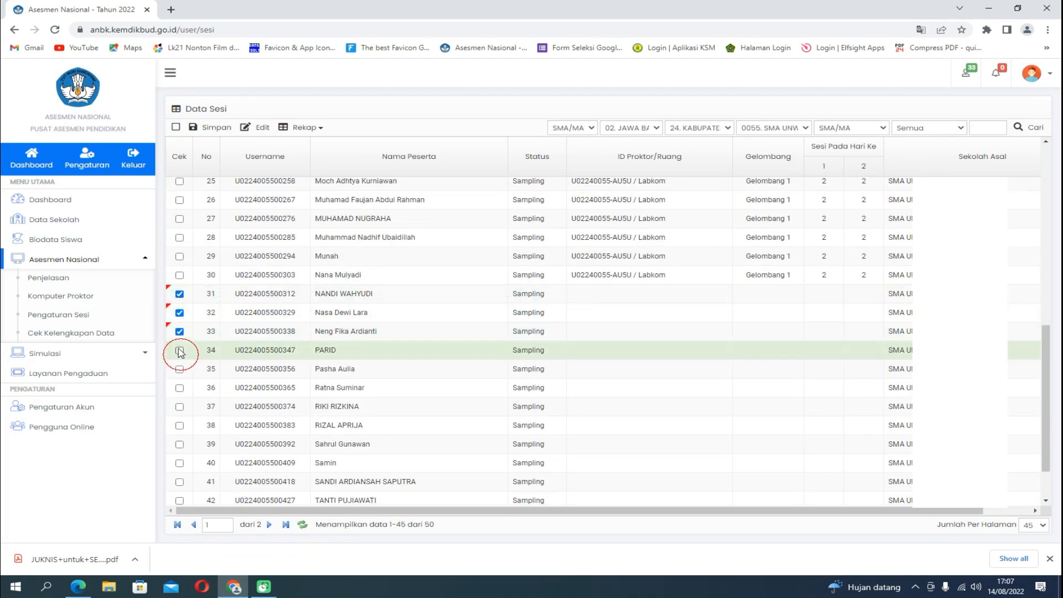
{"action": "left_click", "coordinate": [180, 369]}
{"action": "left_click", "coordinate": [179, 388]}
{"action": "left_click", "coordinate": [180, 407]}
{"action": "left_click", "coordinate": [179, 425]}
{"action": "left_click", "coordinate": [180, 444]}
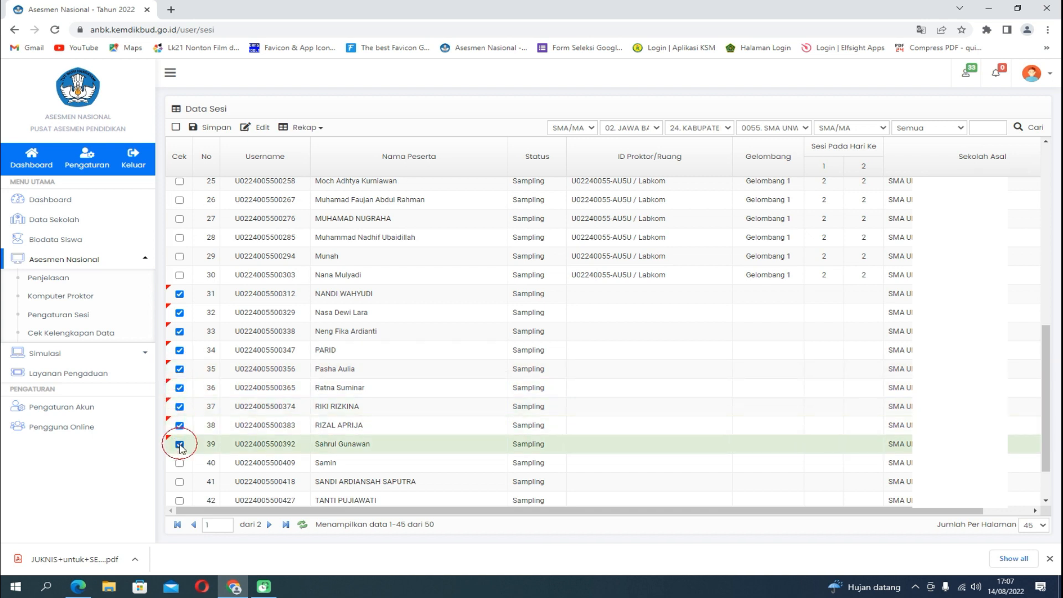
{"action": "left_click", "coordinate": [180, 464]}
{"action": "scroll", "coordinate": [180, 464], "scroll_direction": "down", "scroll_amount": 1}
{"action": "left_click", "coordinate": [179, 422]}
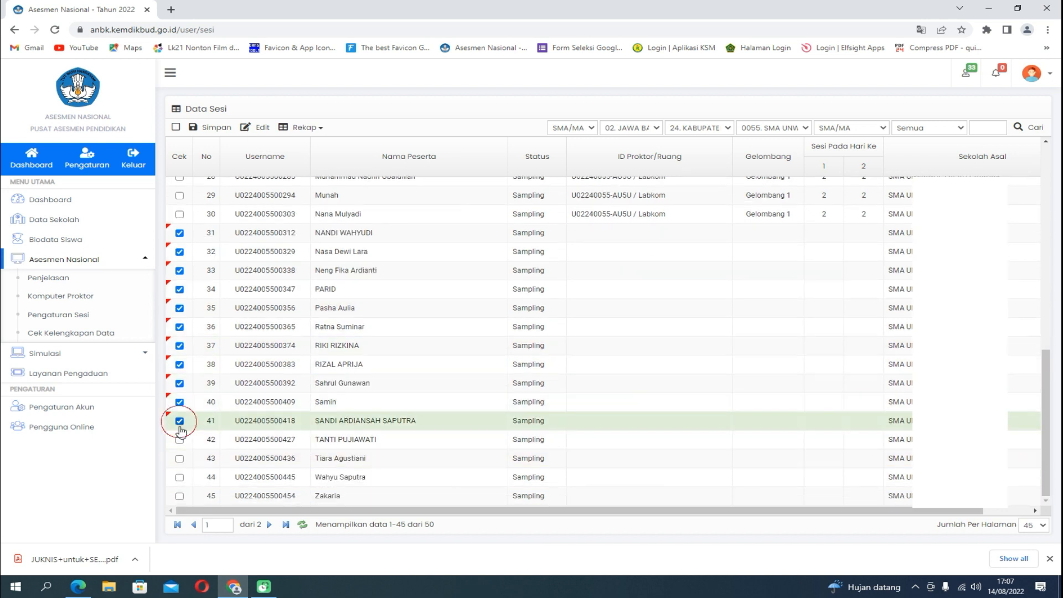
{"action": "left_click", "coordinate": [180, 440]}
{"action": "left_click", "coordinate": [179, 458]}
{"action": "left_click", "coordinate": [179, 477]}
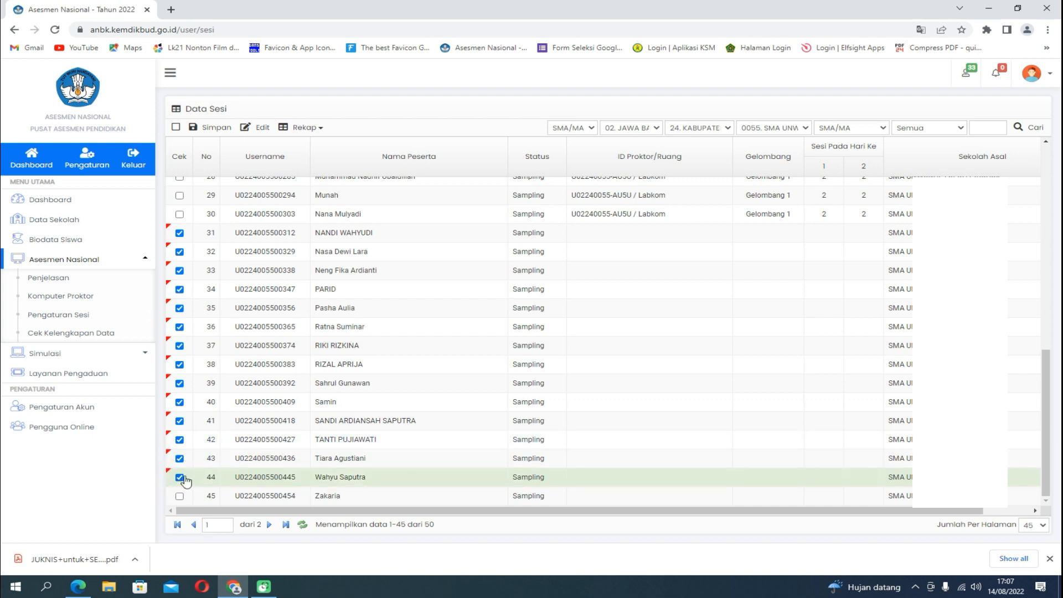
{"action": "left_click", "coordinate": [180, 496]}
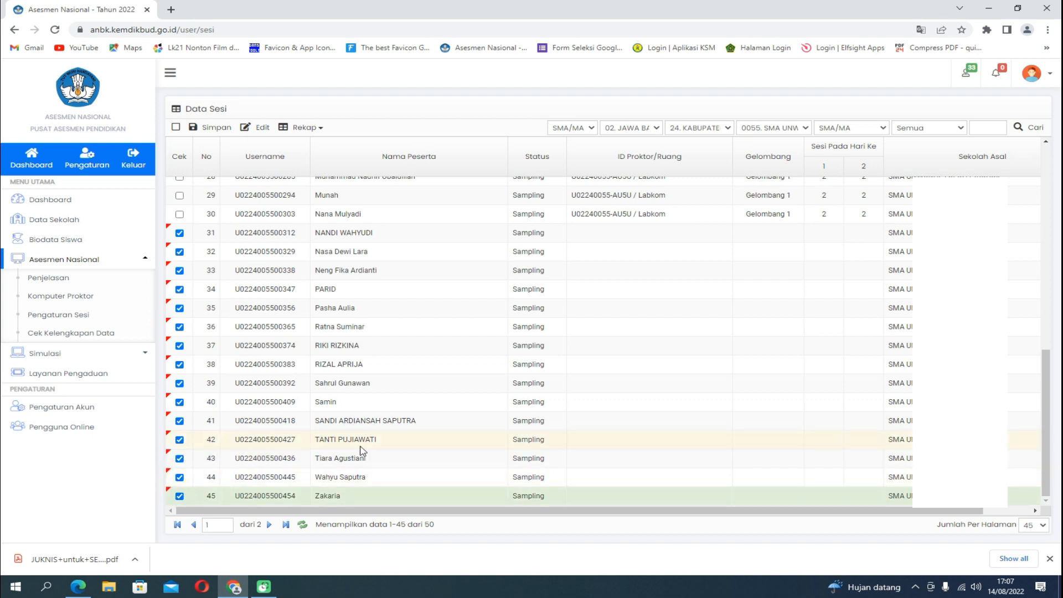
Assign the marked participants to the Labkom room in Gelombang 1 with session 3 on both days, and save
{"action": "left_click", "coordinate": [258, 128]}
{"action": "left_click", "coordinate": [520, 290]}
{"action": "left_click", "coordinate": [522, 314]}
{"action": "left_click", "coordinate": [473, 309]}
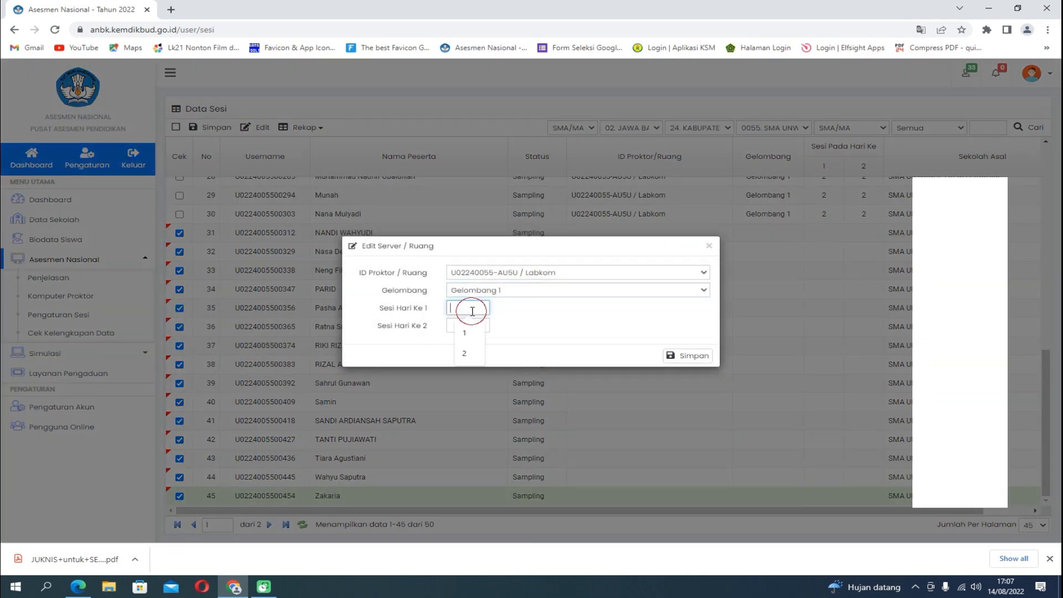
{"action": "type", "text": "3"}
{"action": "left_click", "coordinate": [469, 326]}
{"action": "type", "text": "3"}
{"action": "left_click", "coordinate": [686, 357]}
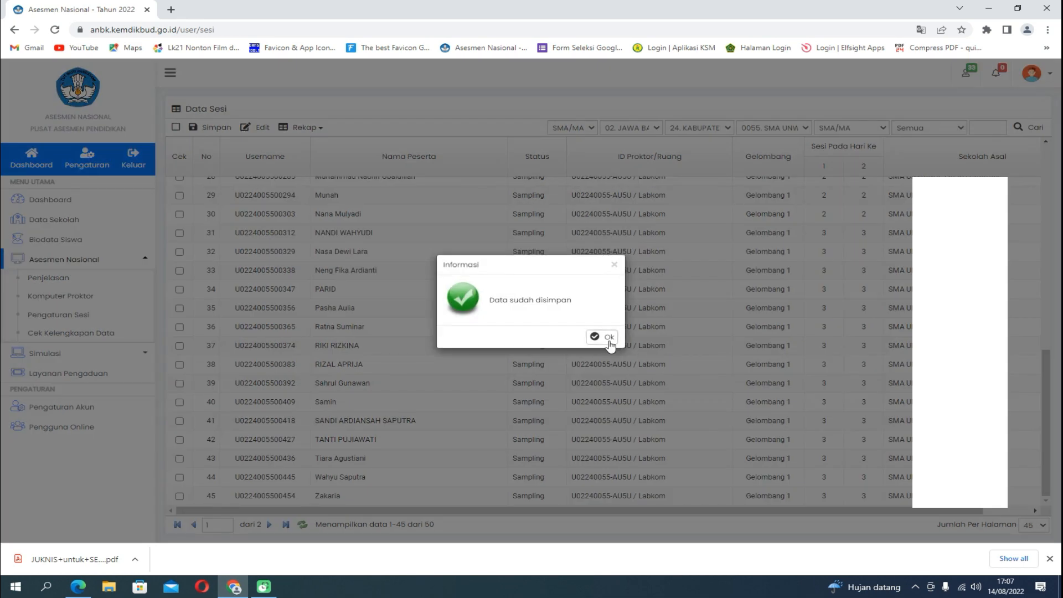
{"action": "left_click", "coordinate": [608, 340]}
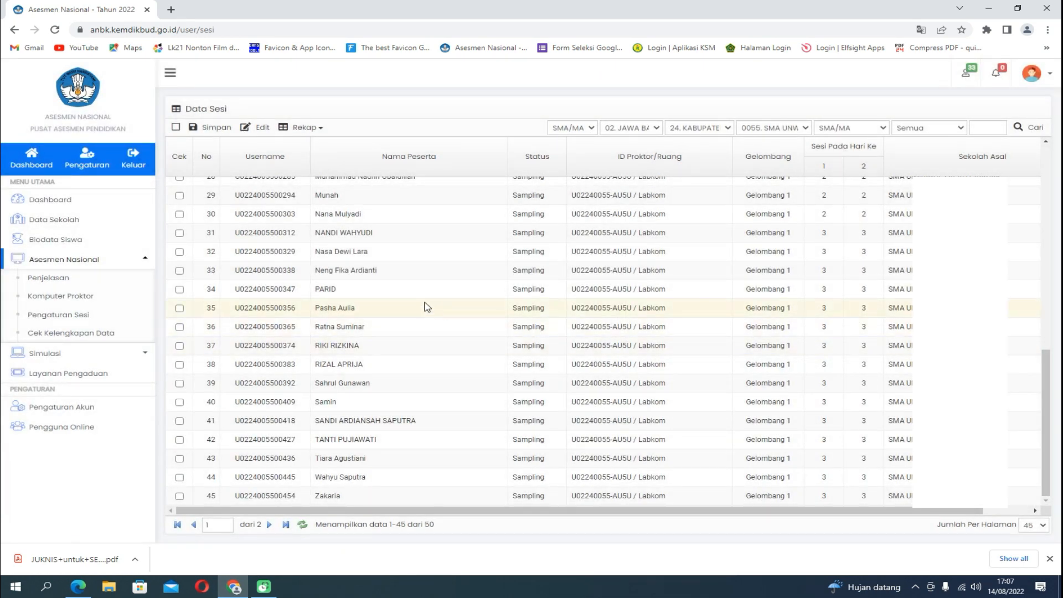
Review the room, wave and session assignments in the session data and the data completeness check
{"action": "scroll", "coordinate": [695, 335], "scroll_direction": "up", "scroll_amount": 5}
{"action": "scroll", "coordinate": [697, 338], "scroll_direction": "up", "scroll_amount": 4}
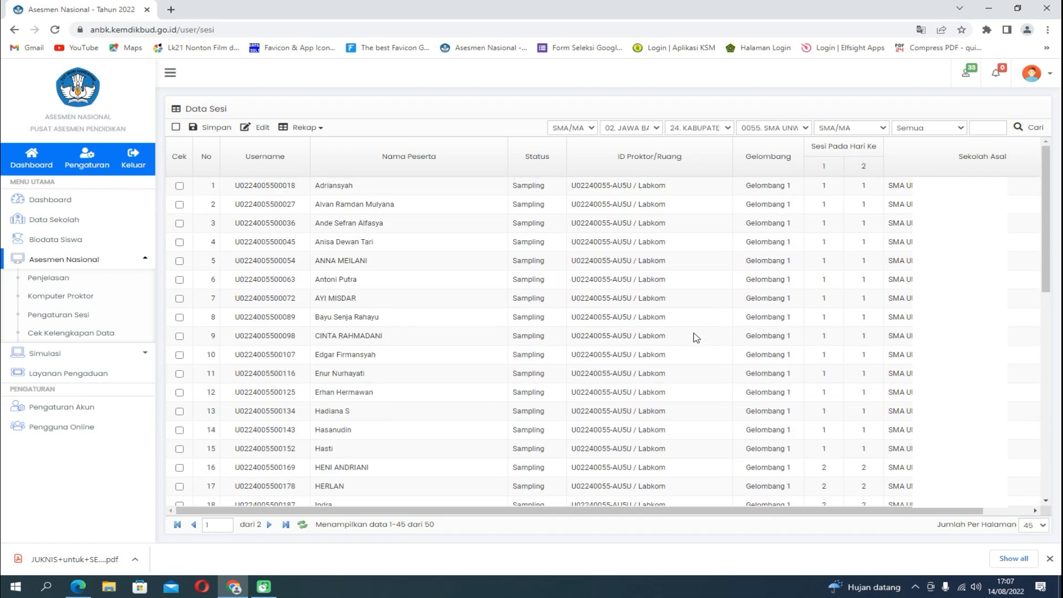
{"action": "left_click", "coordinate": [103, 334]}
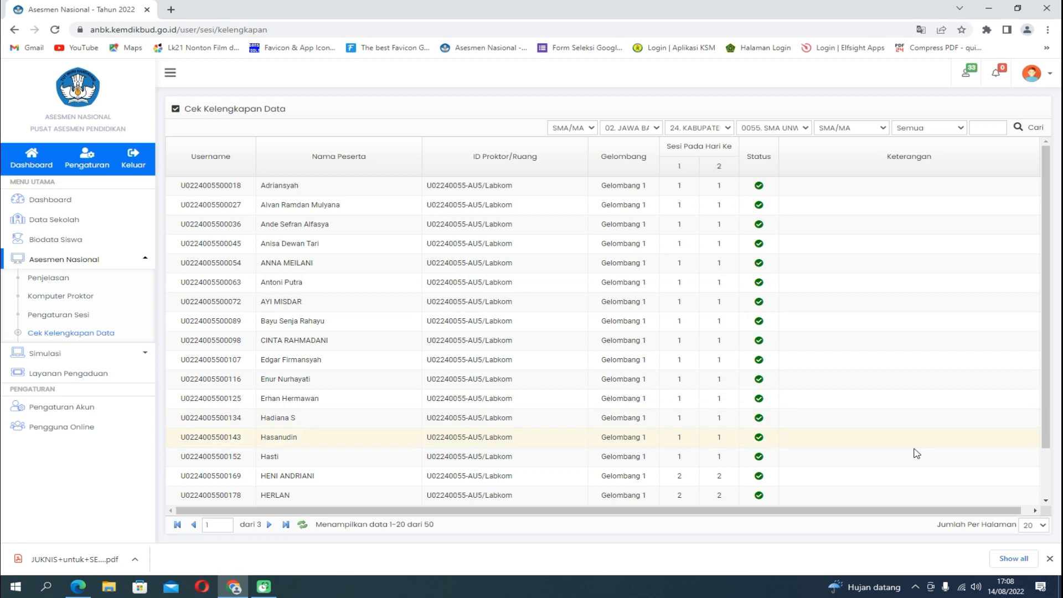
{"action": "mouse_move", "coordinate": [794, 196]}
{"action": "left_mouse_down"}
{"action": "mouse_move", "coordinate": [737, 198]}
{"action": "mouse_move", "coordinate": [771, 175]}
{"action": "mouse_move", "coordinate": [799, 197]}
{"action": "left_mouse_up"}
{"action": "left_click", "coordinate": [799, 210]}
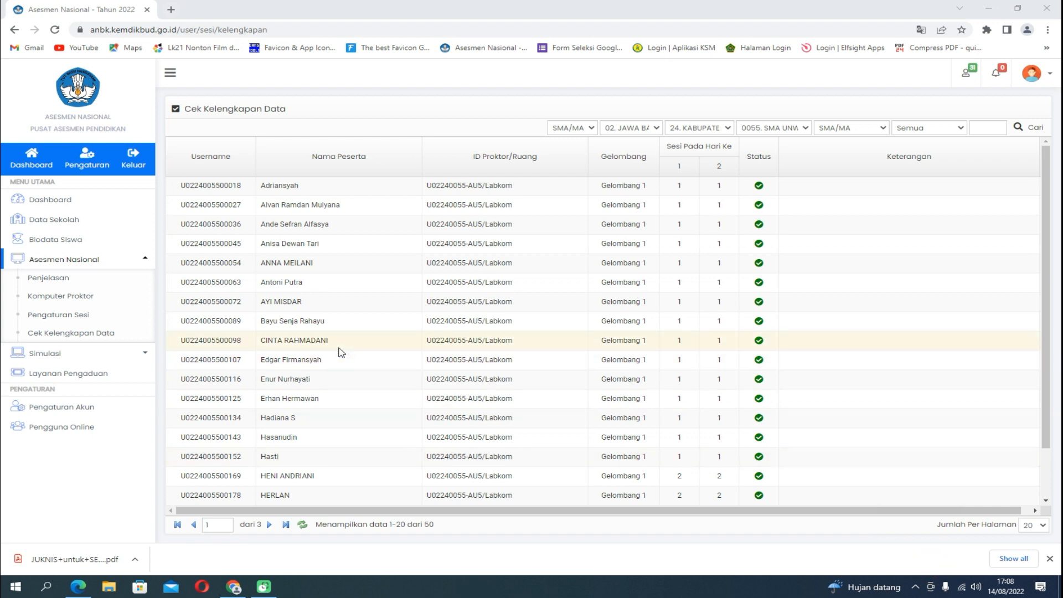
{"action": "left_click", "coordinate": [86, 317]}
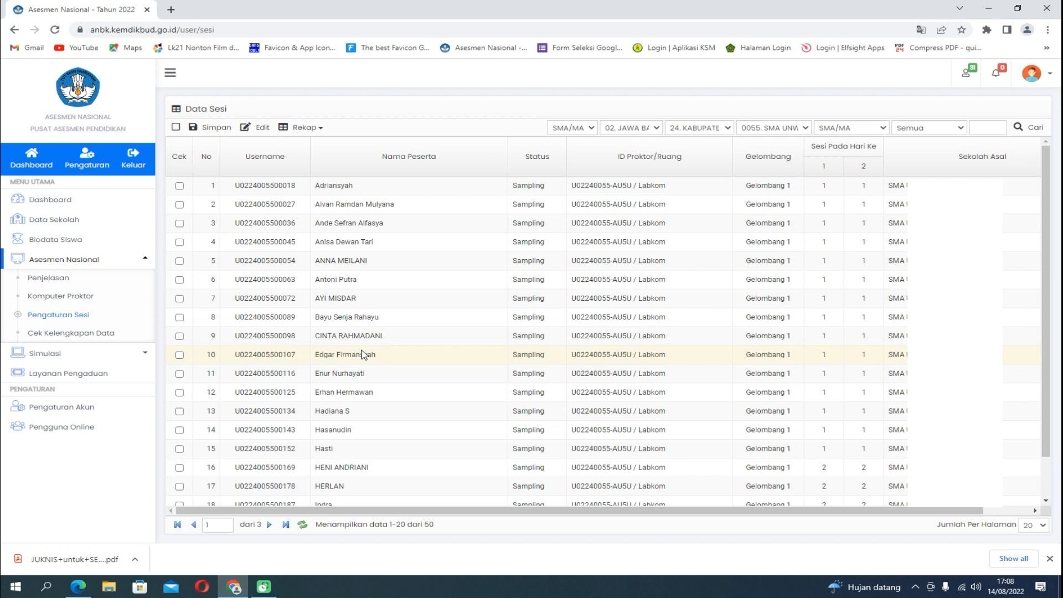
{"action": "scroll", "coordinate": [363, 355], "scroll_direction": "down", "scroll_amount": 1}
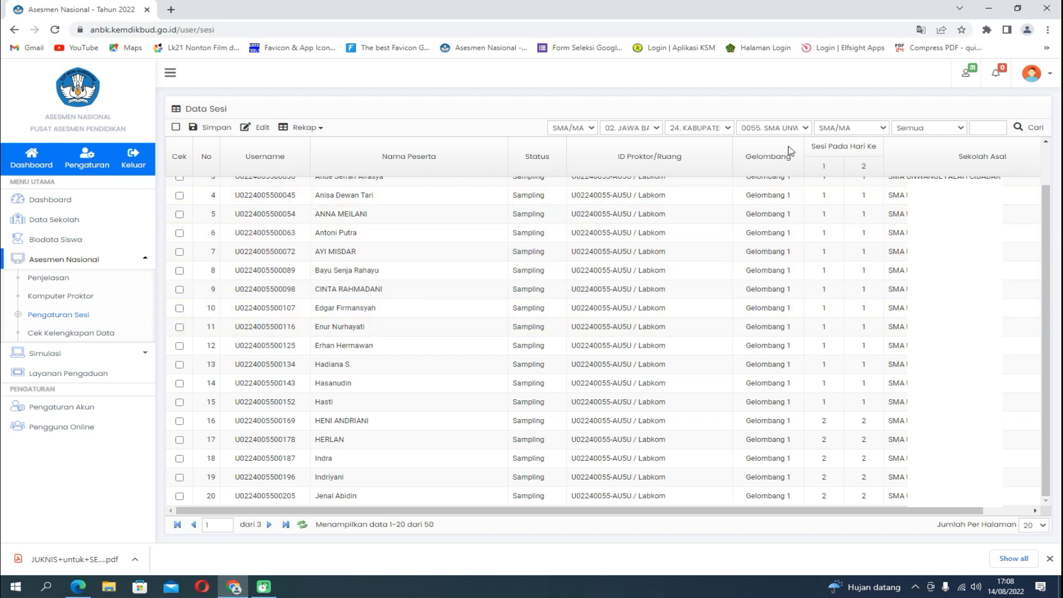
Log out of the first school's account and close the browser
{"action": "left_click", "coordinate": [1034, 76]}
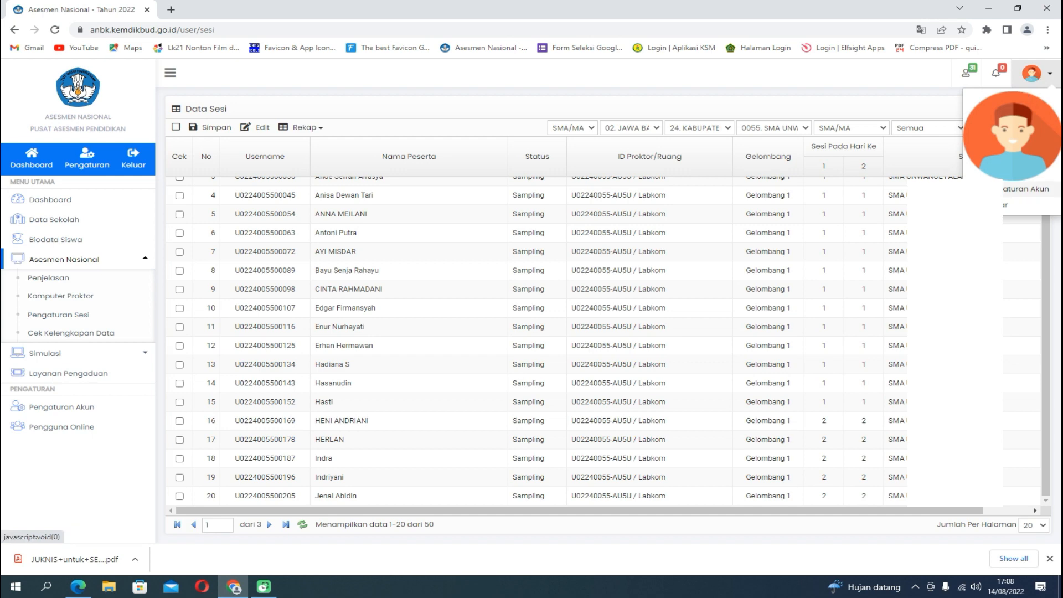
{"action": "left_click", "coordinate": [1032, 204]}
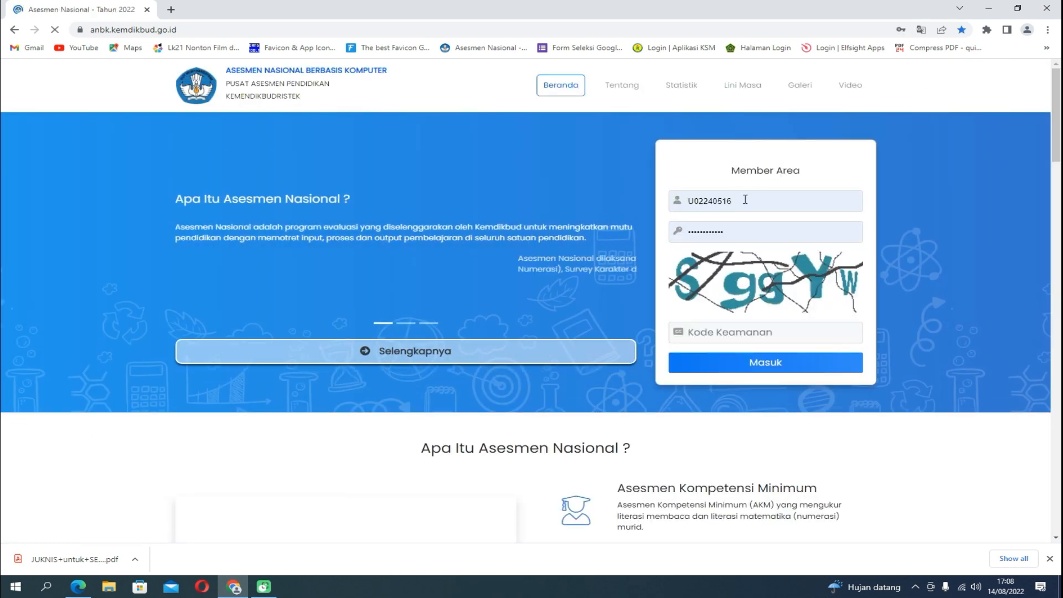
{"action": "left_click", "coordinate": [1047, 12]}
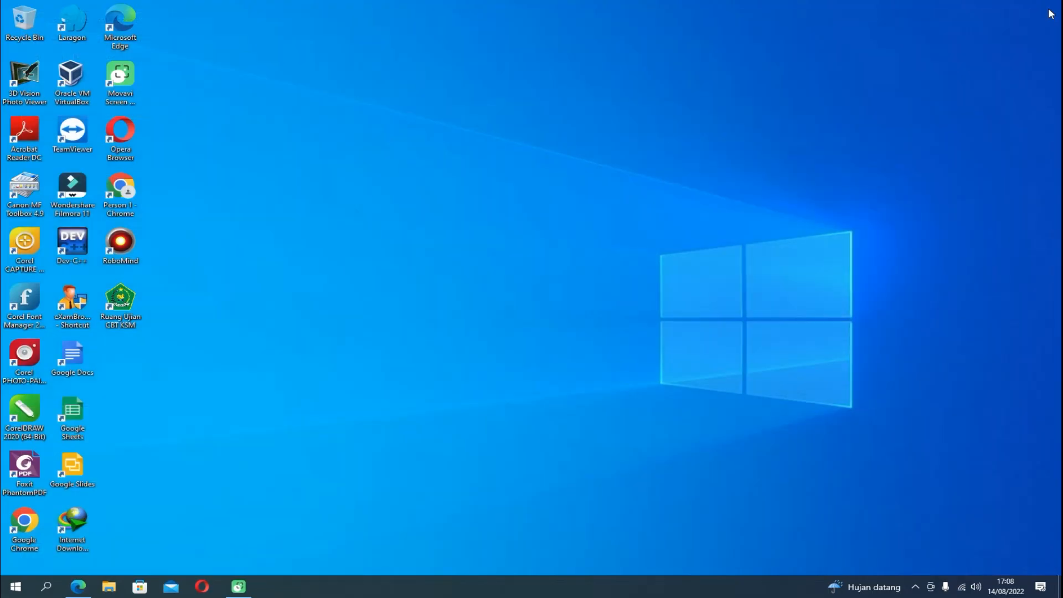
Switch to Microsoft Edge and add a proctor computer with 10 clients for 1 room named Labkom, and save
{"action": "left_click", "coordinate": [83, 587]}
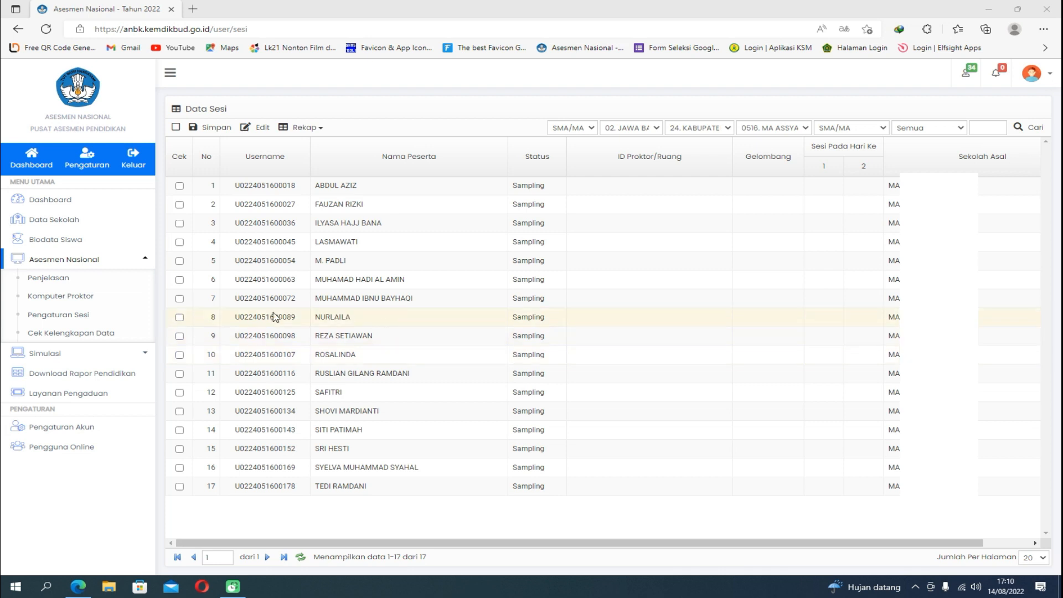
{"action": "left_click", "coordinate": [83, 298]}
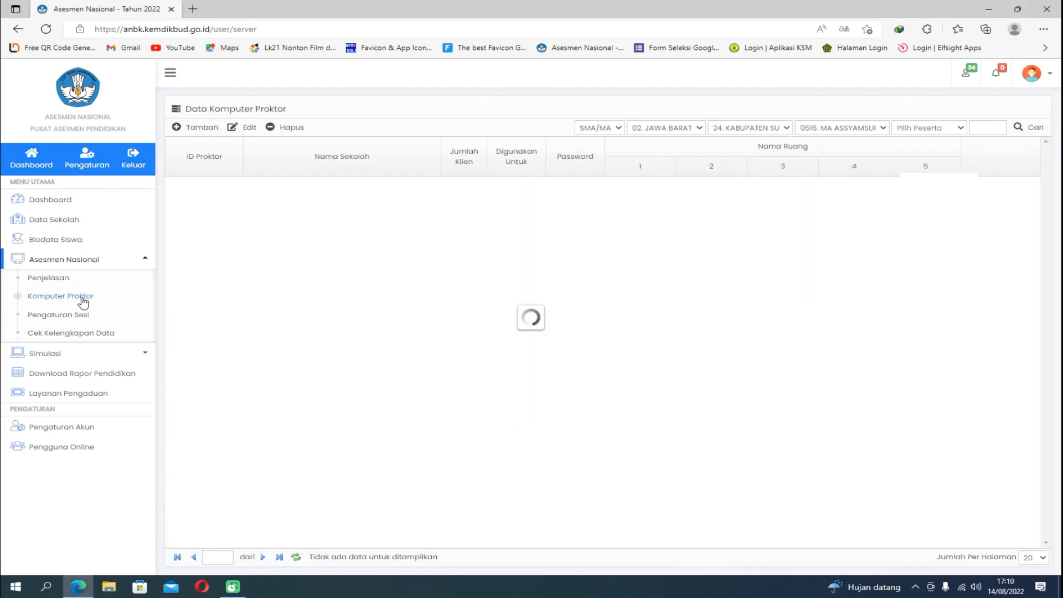
{"action": "left_click", "coordinate": [191, 128]}
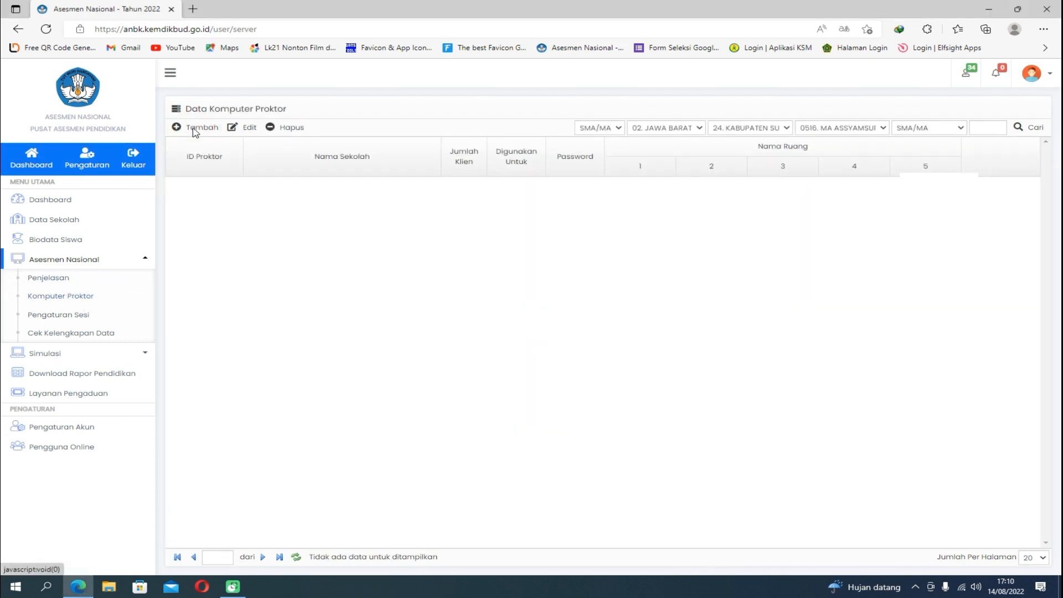
{"action": "left_click", "coordinate": [473, 262]}
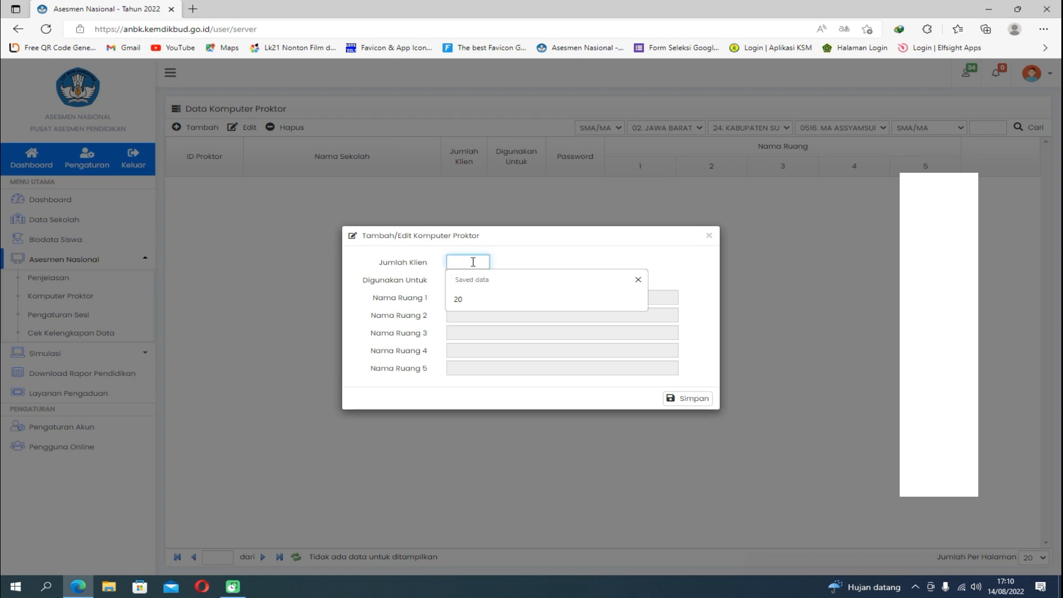
{"action": "type", "text": "10"}
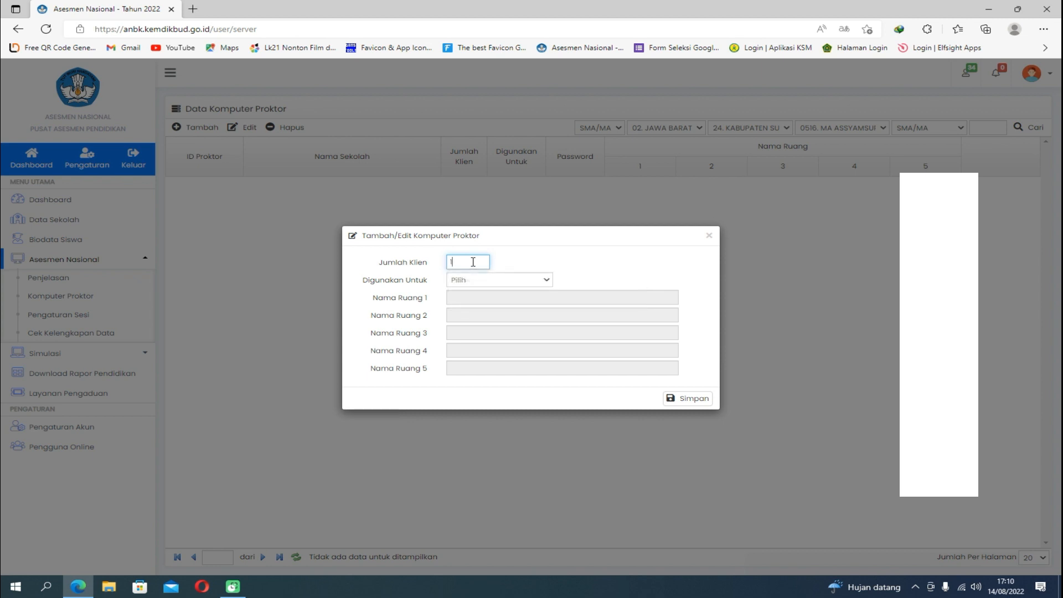
{"action": "left_click", "coordinate": [479, 282]}
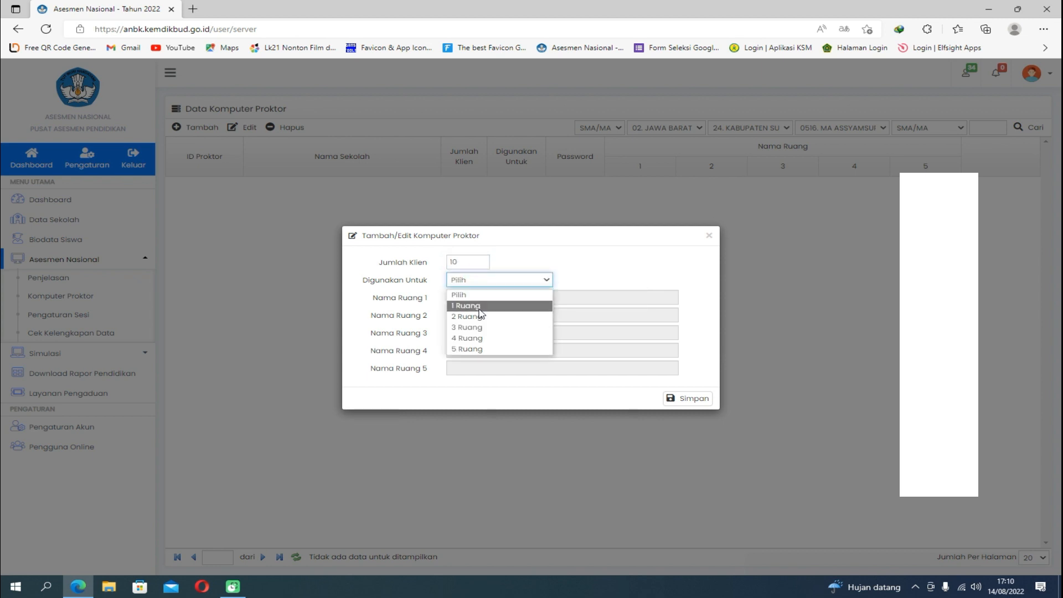
{"action": "left_click", "coordinate": [477, 306]}
{"action": "left_click", "coordinate": [481, 298]}
{"action": "left_click", "coordinate": [489, 335]}
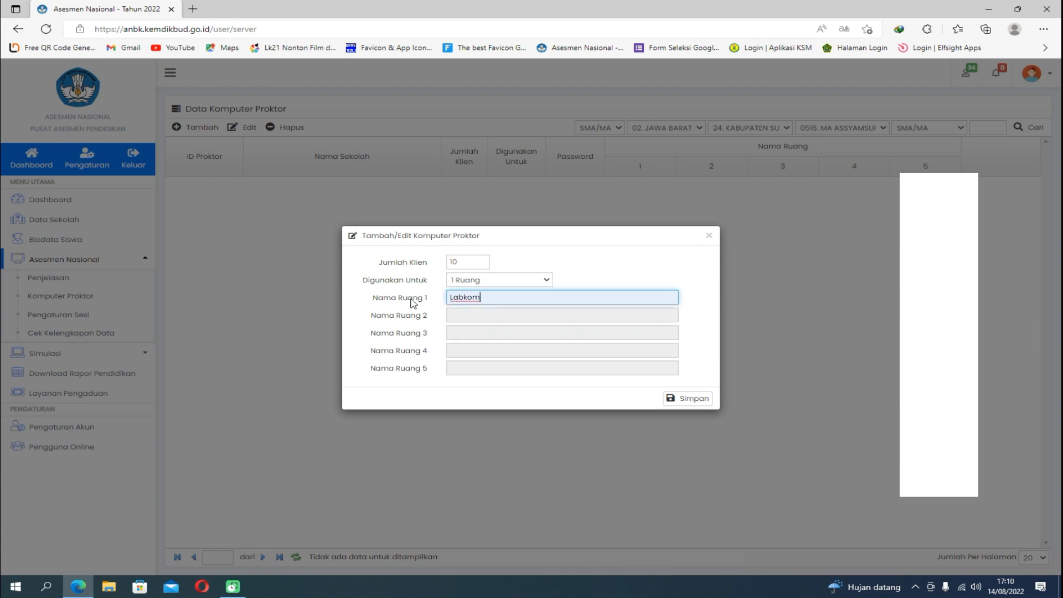
{"action": "left_click", "coordinate": [681, 404]}
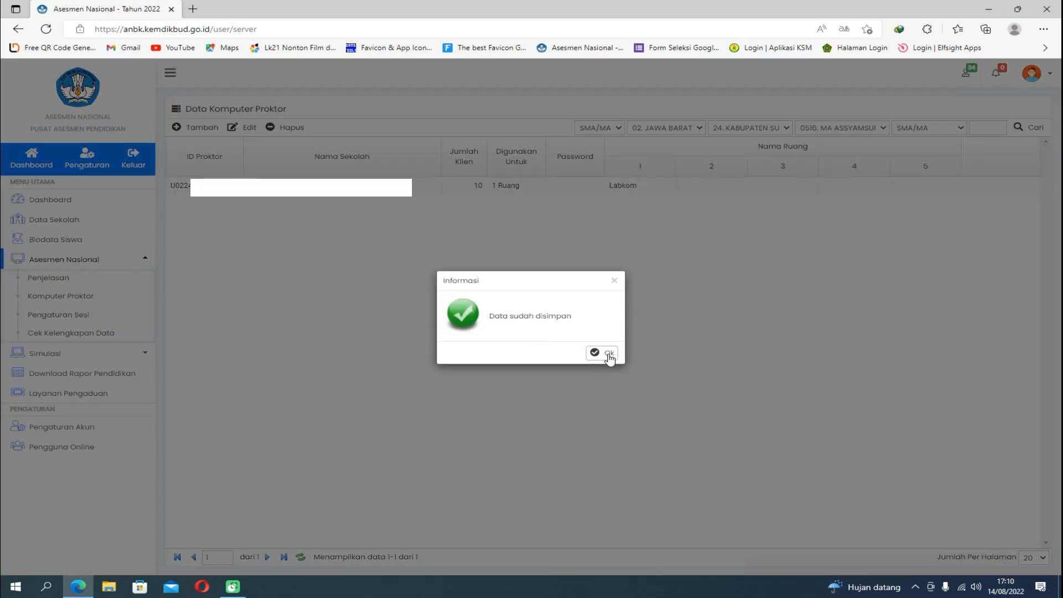
{"action": "left_click", "coordinate": [606, 353]}
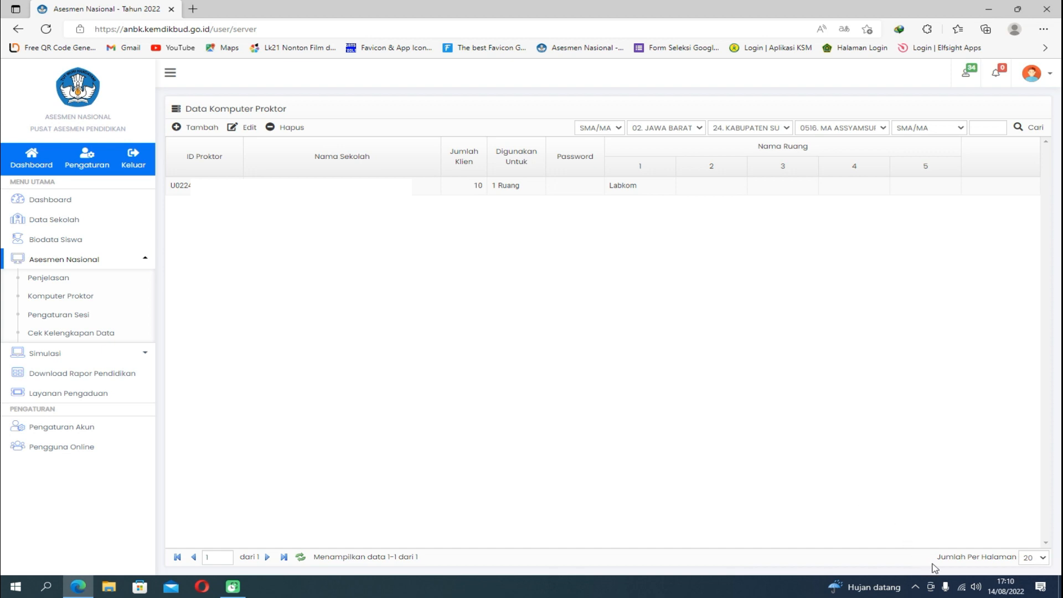
{"action": "key", "text": "ctrl+shift+d"}
{"action": "mouse_move", "coordinate": [165, 216]}
{"action": "left_mouse_down"}
{"action": "mouse_move", "coordinate": [236, 214]}
{"action": "mouse_move", "coordinate": [245, 171]}
{"action": "mouse_move", "coordinate": [162, 173]}
{"action": "mouse_move", "coordinate": [169, 214]}
{"action": "left_mouse_up"}
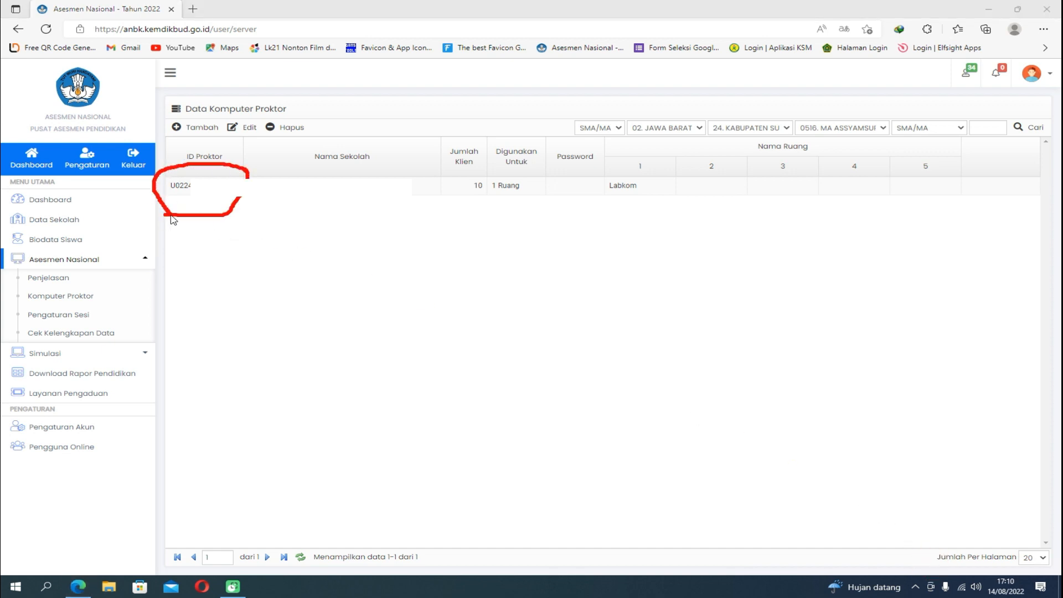
{"action": "left_click", "coordinate": [934, 565]}
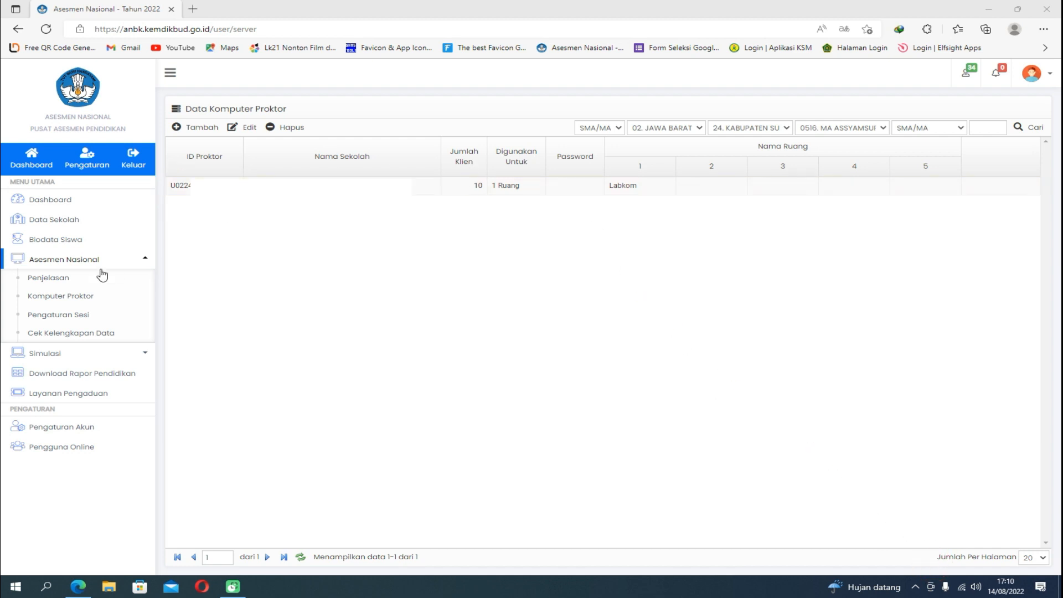
Mark participants 1 to 9 in the second school's session data list
{"action": "left_click", "coordinate": [62, 319]}
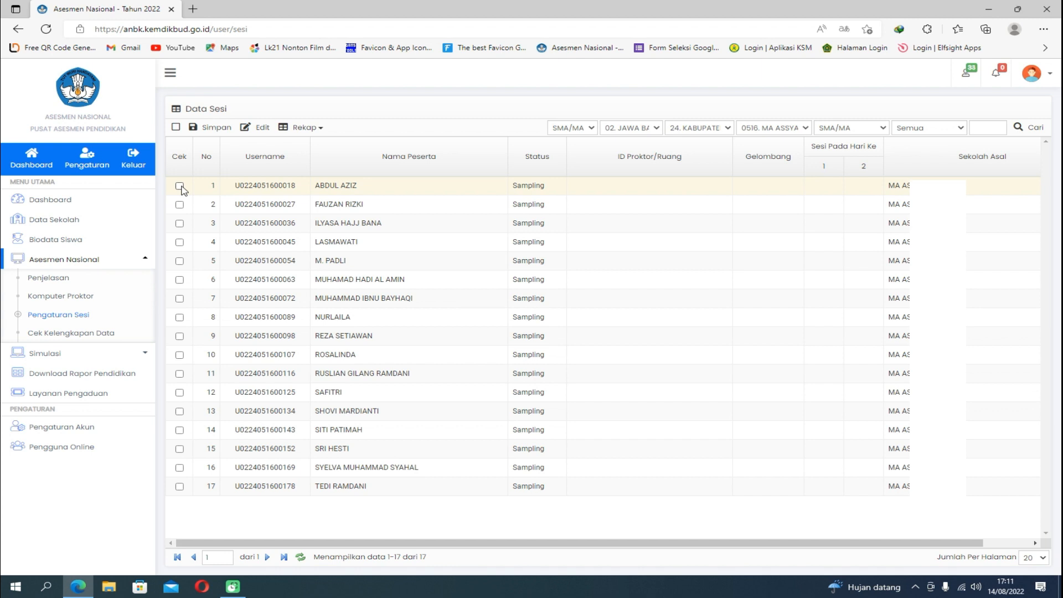
{"action": "left_click", "coordinate": [180, 187]}
{"action": "left_click", "coordinate": [180, 205]}
{"action": "left_click", "coordinate": [179, 224]}
{"action": "left_click", "coordinate": [180, 243]}
{"action": "left_click", "coordinate": [180, 261]}
{"action": "left_click", "coordinate": [180, 280]}
{"action": "left_click", "coordinate": [180, 299]}
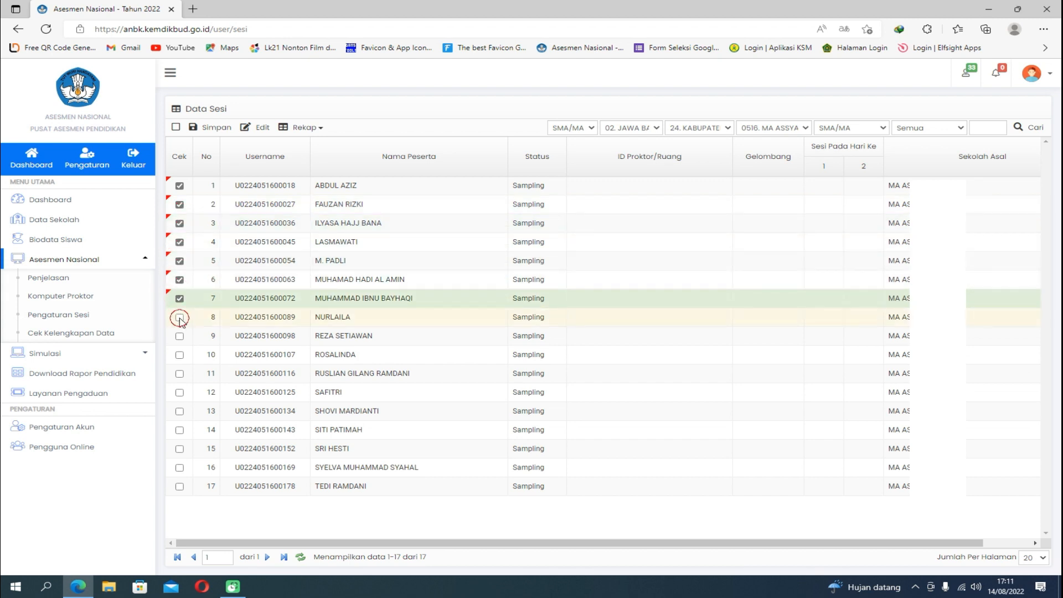
{"action": "left_click", "coordinate": [180, 318]}
{"action": "left_click", "coordinate": [180, 336]}
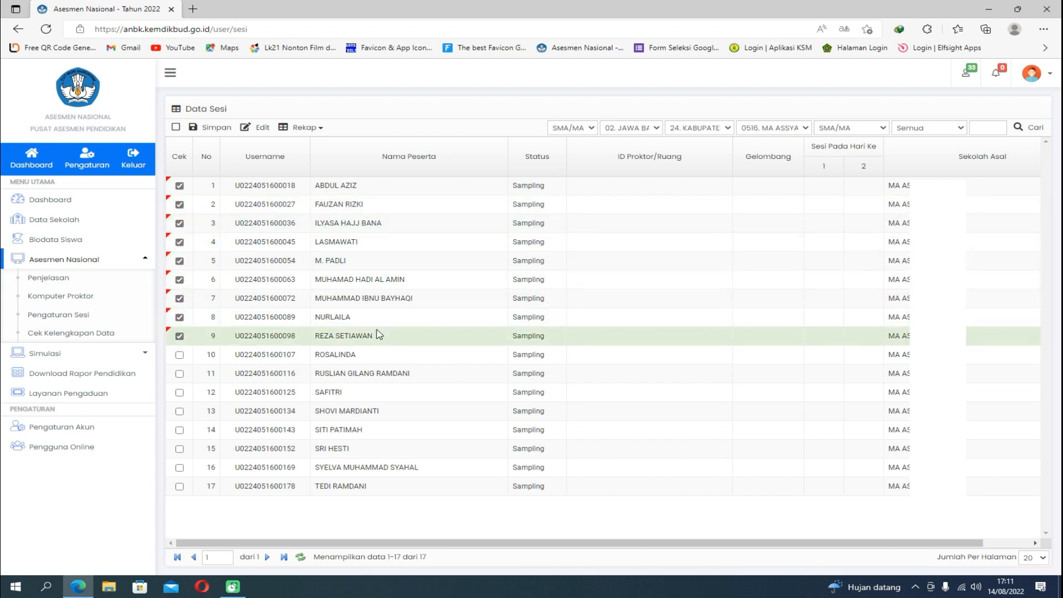
Assign the marked participants to the Labkom room in Gelombang 2 with session 1 on both days, and save
{"action": "left_click", "coordinate": [261, 128]}
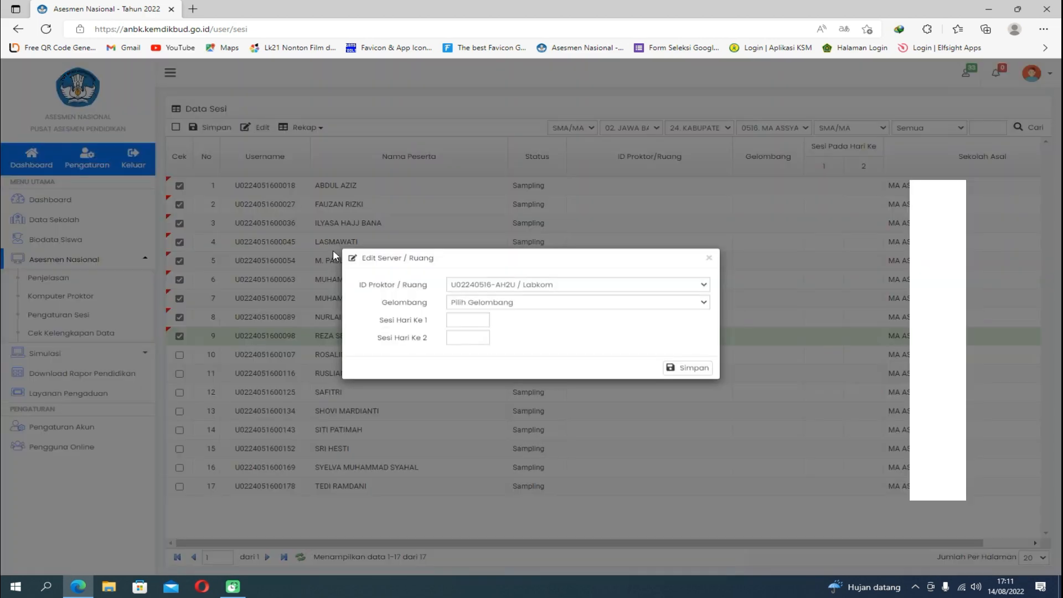
{"action": "left_click", "coordinate": [532, 306]}
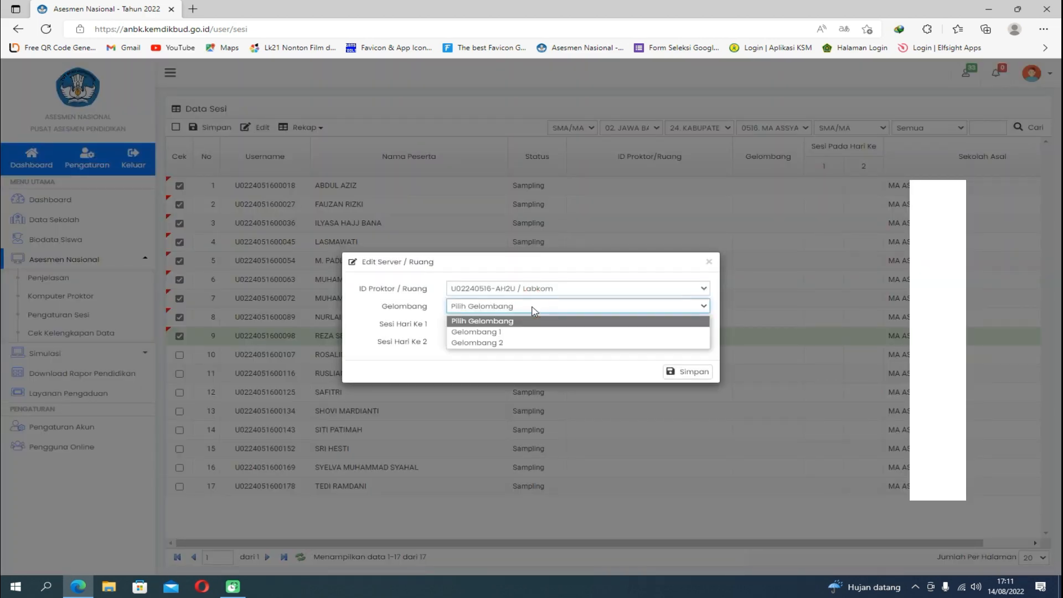
{"action": "left_click", "coordinate": [532, 343]}
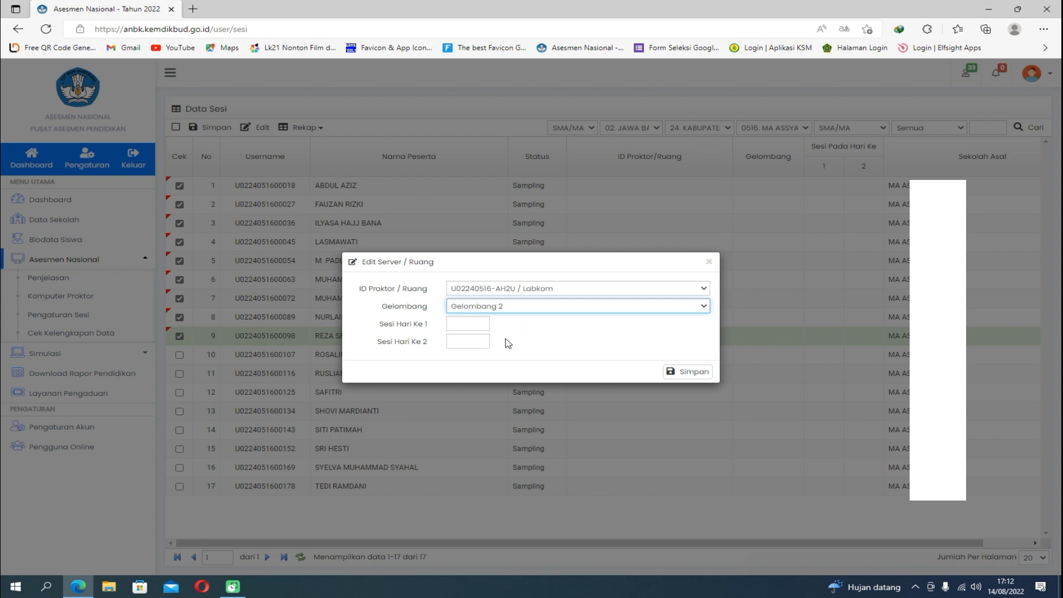
{"action": "left_click", "coordinate": [471, 323]}
{"action": "type", "text": "1"}
{"action": "left_click", "coordinate": [470, 346]}
{"action": "type", "text": "1"}
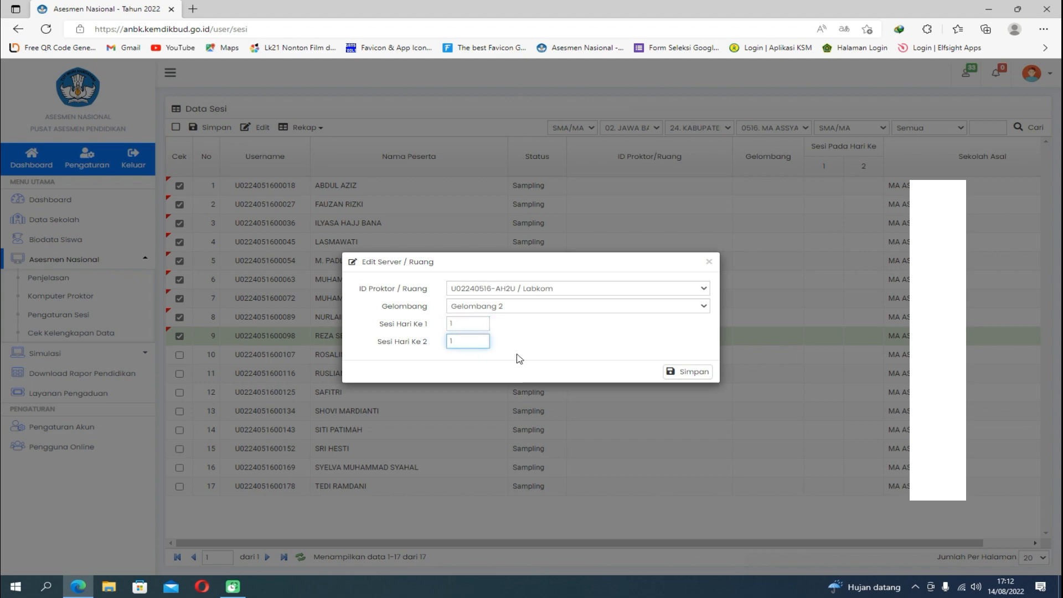
{"action": "left_click", "coordinate": [687, 372]}
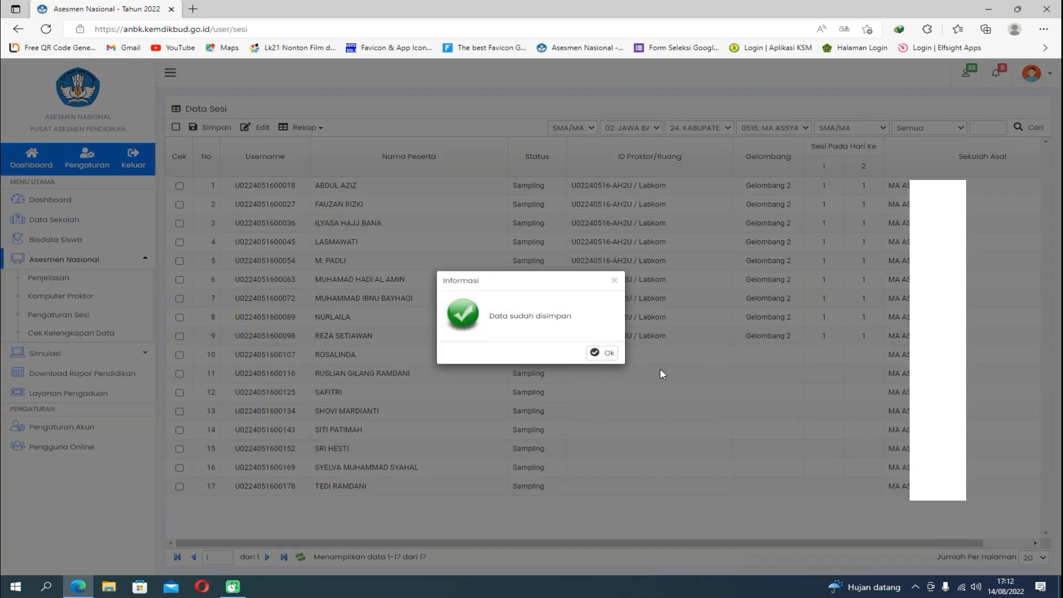
{"action": "left_click", "coordinate": [601, 353]}
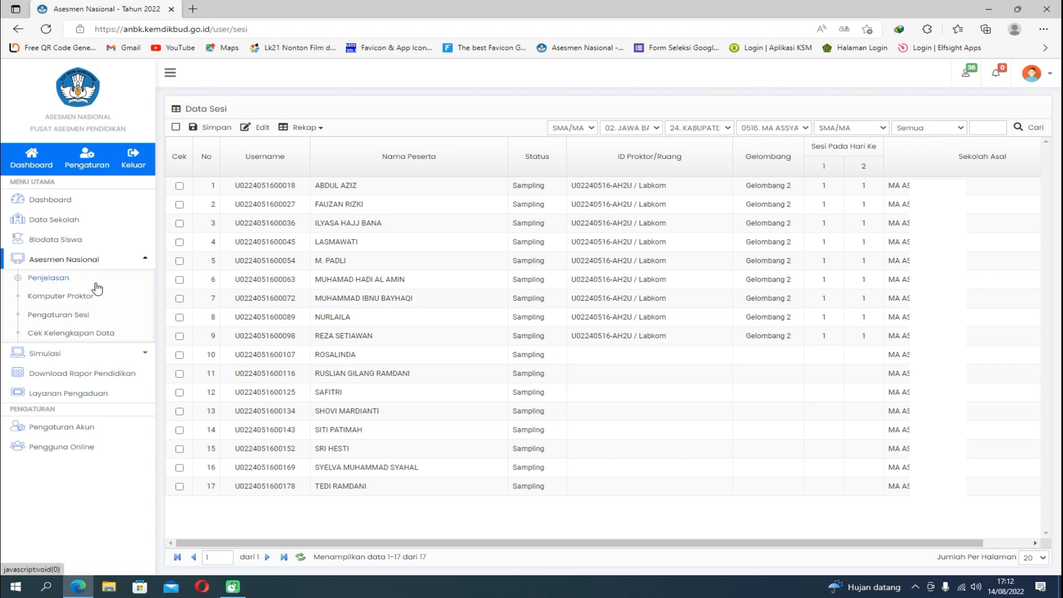
Review the registered proctor computer's client count and room in the proctor computer data
{"action": "left_click", "coordinate": [83, 296]}
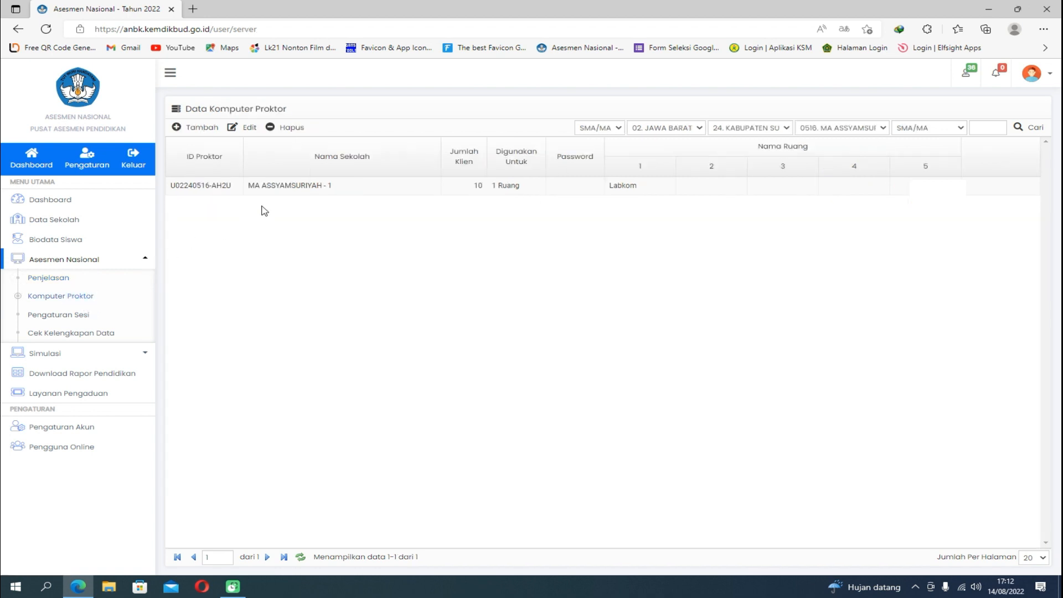
{"action": "mouse_move", "coordinate": [435, 174]}
{"action": "left_mouse_down"}
{"action": "mouse_move", "coordinate": [456, 139]}
{"action": "mouse_move", "coordinate": [488, 161]}
{"action": "mouse_move", "coordinate": [491, 192]}
{"action": "mouse_move", "coordinate": [460, 208]}
{"action": "mouse_move", "coordinate": [436, 174]}
{"action": "left_mouse_up"}
{"action": "left_click", "coordinate": [436, 246]}
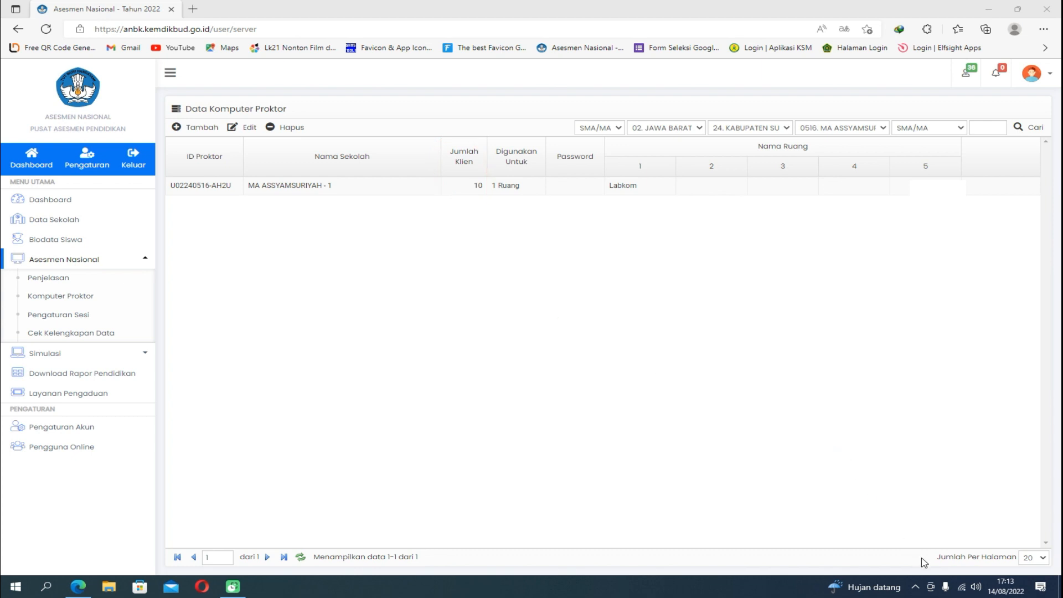
Mark participants 10 to 17 in the second school's session settings
{"action": "left_click", "coordinate": [77, 314]}
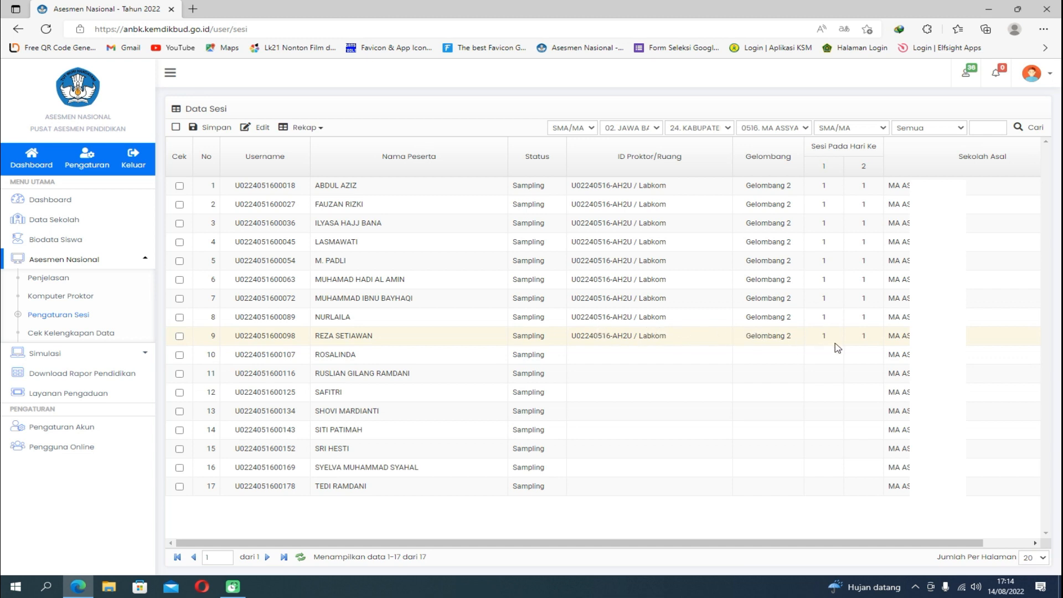
{"action": "left_click", "coordinate": [180, 356]}
{"action": "left_click", "coordinate": [180, 374]}
{"action": "left_click", "coordinate": [180, 393]}
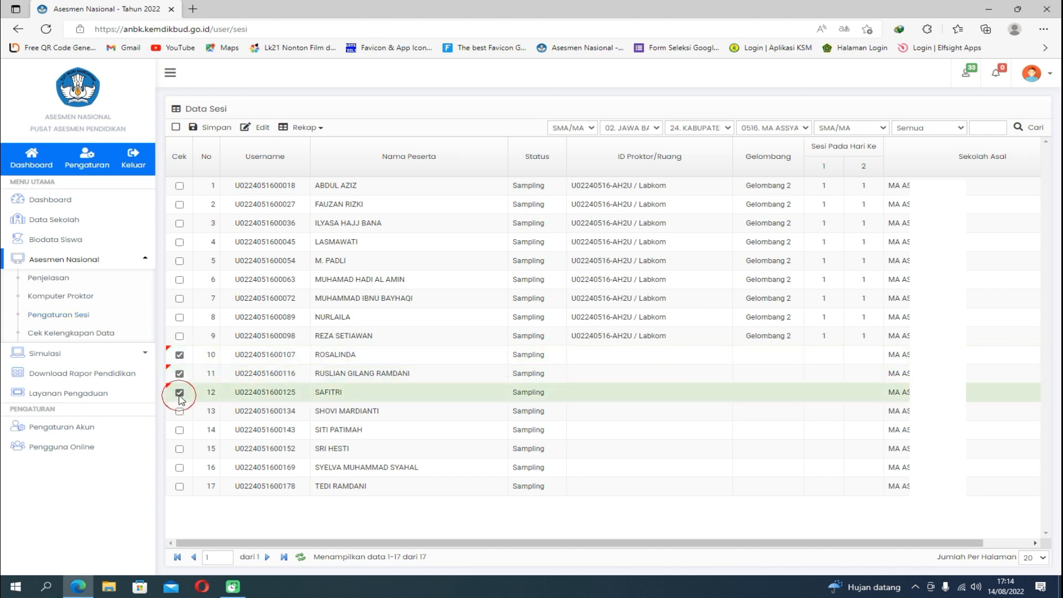
{"action": "left_click", "coordinate": [180, 411]}
{"action": "left_click", "coordinate": [180, 431]}
{"action": "left_click", "coordinate": [180, 449]}
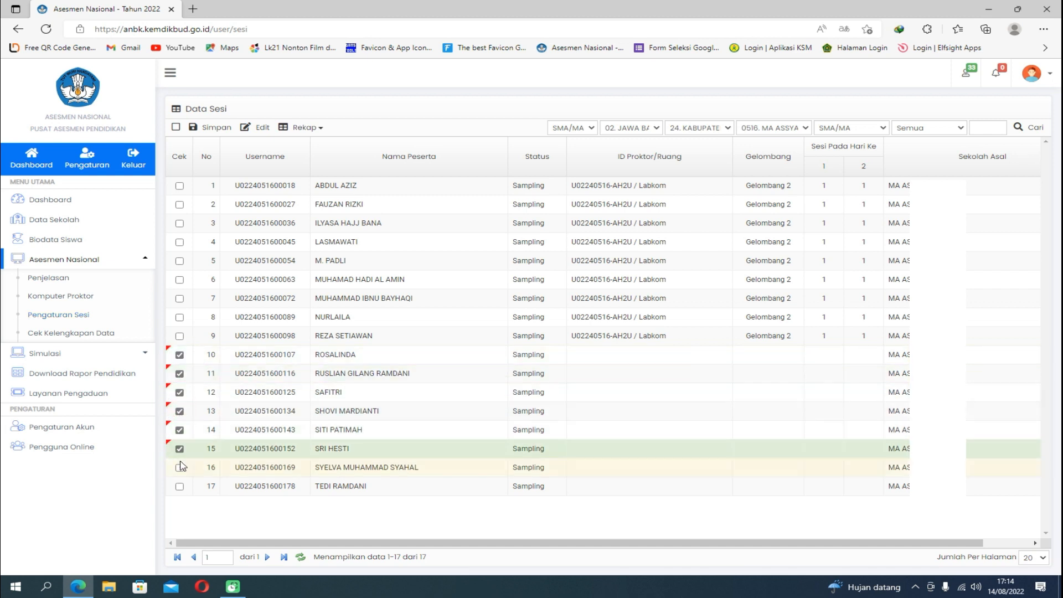
{"action": "left_click", "coordinate": [180, 467]}
{"action": "left_click", "coordinate": [180, 486]}
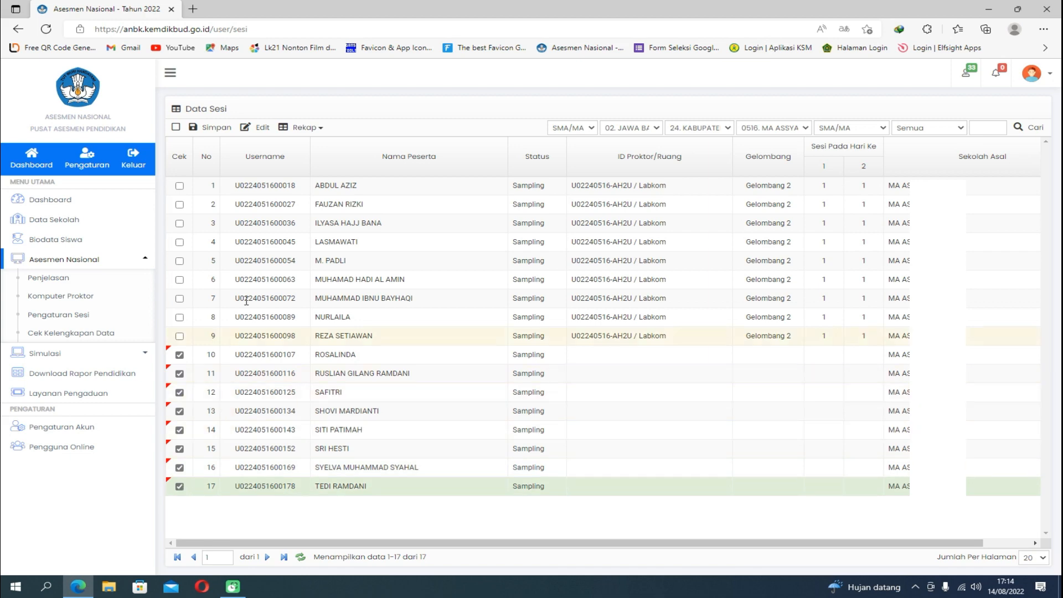
Assign the marked participants to the Labkom room in Gelombang 2 with session 2 on both days, and save
{"action": "left_click", "coordinate": [264, 129]}
{"action": "left_click", "coordinate": [505, 308]}
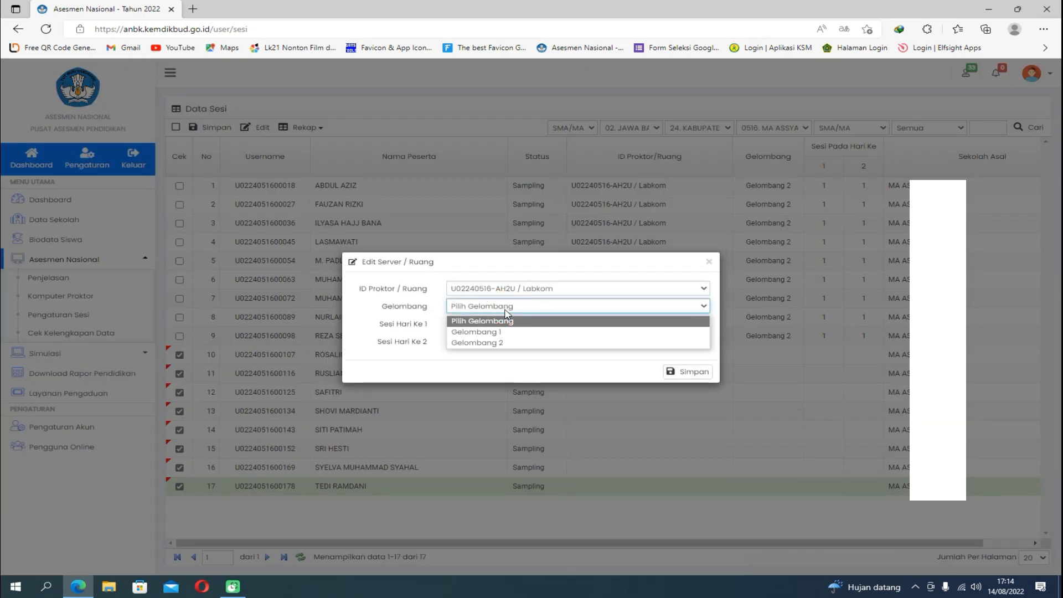
{"action": "left_click", "coordinate": [513, 343]}
{"action": "left_click", "coordinate": [470, 323]}
{"action": "type", "text": "2"}
{"action": "left_click", "coordinate": [470, 340]}
{"action": "type", "text": "2"}
{"action": "left_click", "coordinate": [687, 372]}
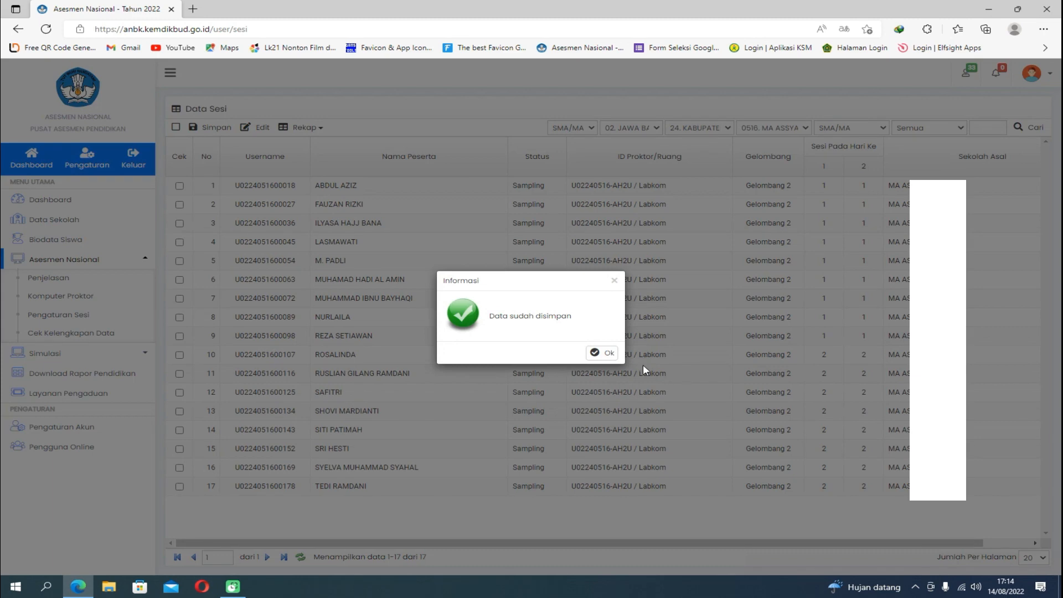
{"action": "left_click", "coordinate": [604, 351]}
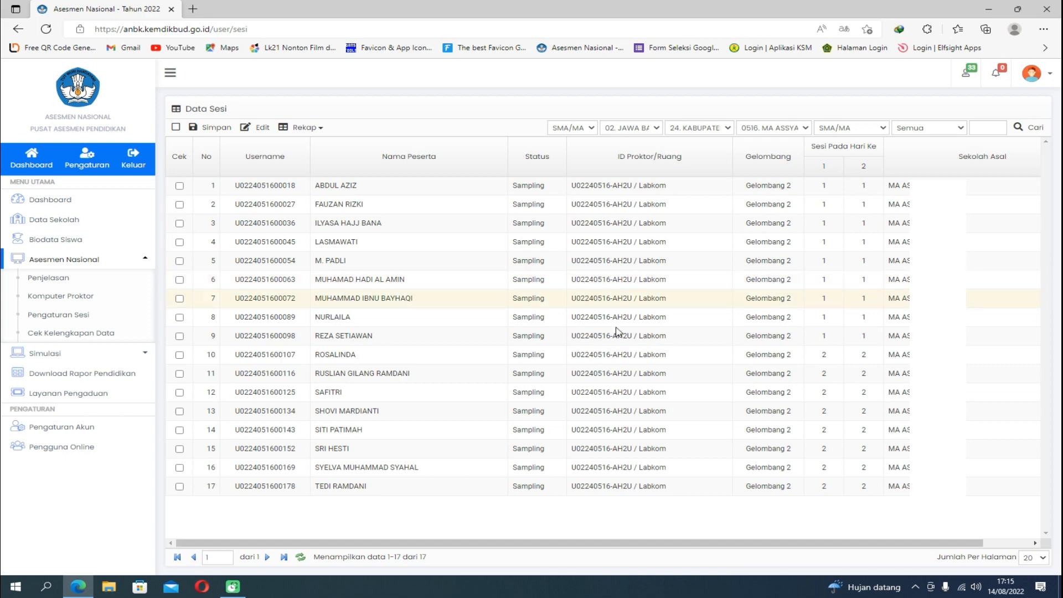
Check the data completeness status of all the second school's participants
{"action": "left_click", "coordinate": [107, 333]}
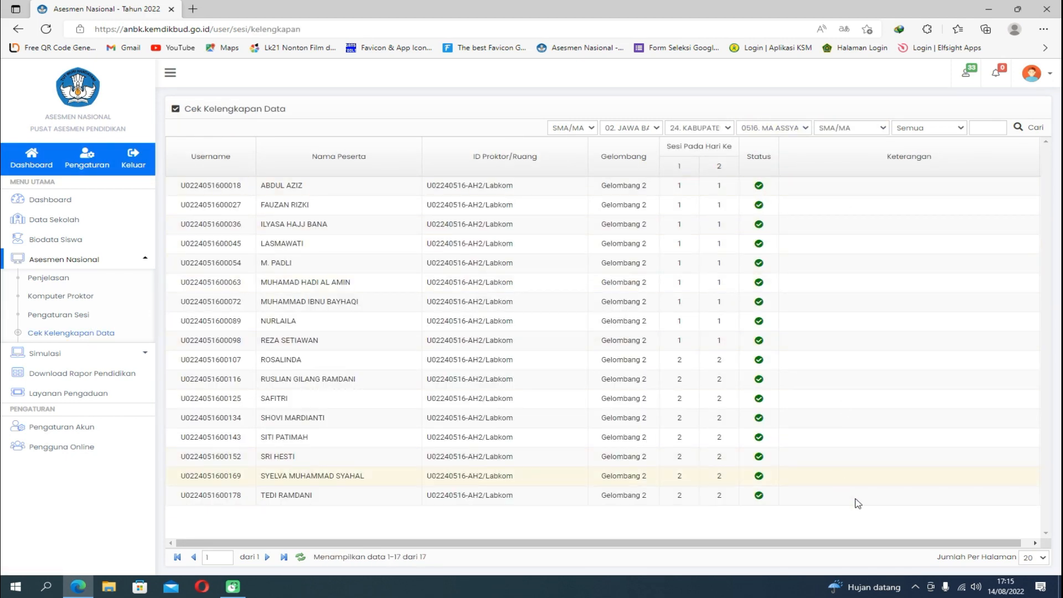
{"action": "mouse_move", "coordinate": [758, 178]}
{"action": "left_mouse_down"}
{"action": "mouse_move", "coordinate": [773, 200]}
{"action": "mouse_move", "coordinate": [720, 167]}
{"action": "left_mouse_up"}
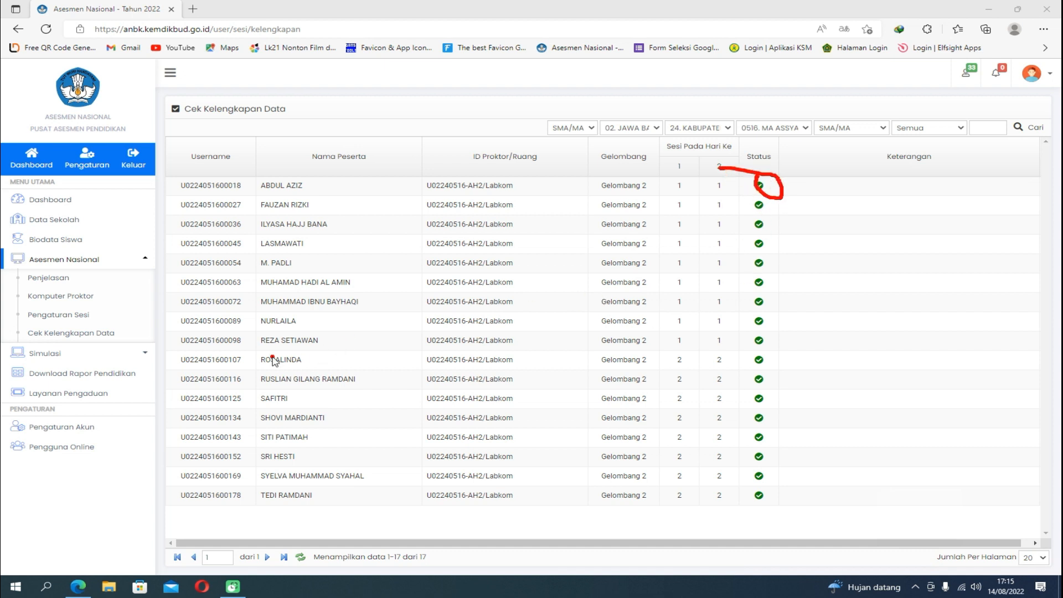